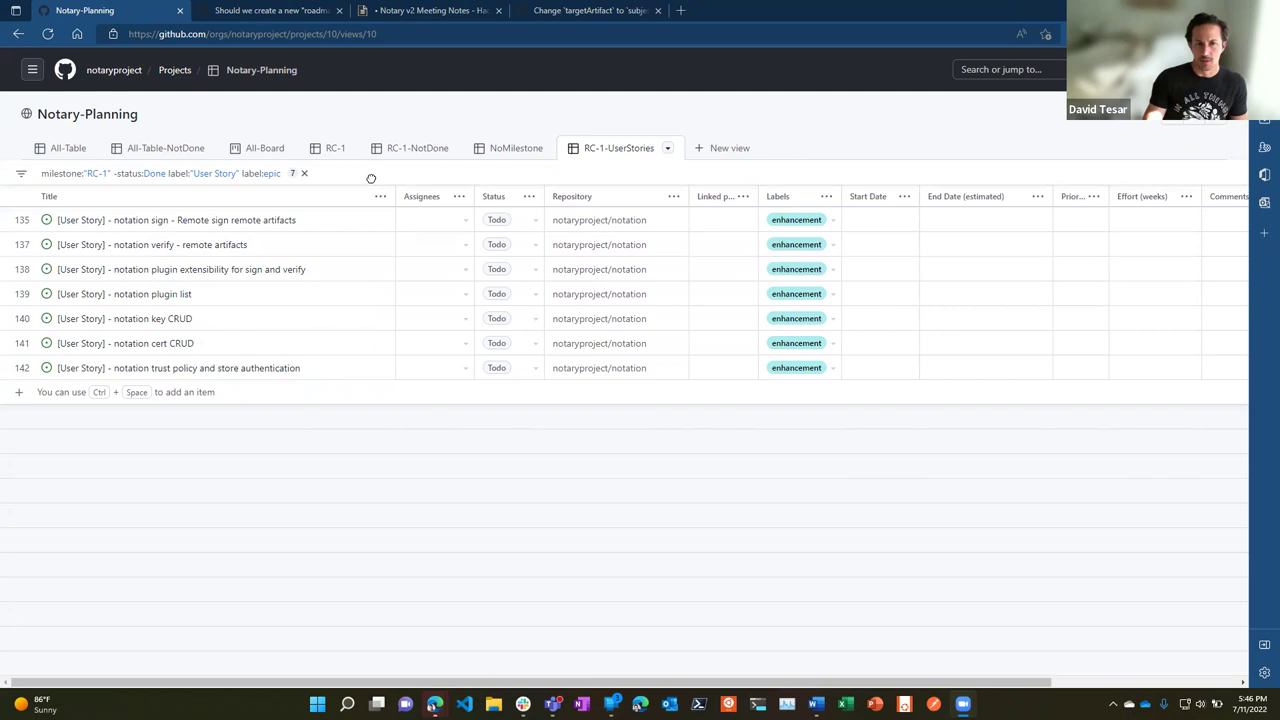
- Read the "notation sign - Remote sign remote artifacts" user story, close it, and widen the Labels column to show every label
left_click(140, 220)
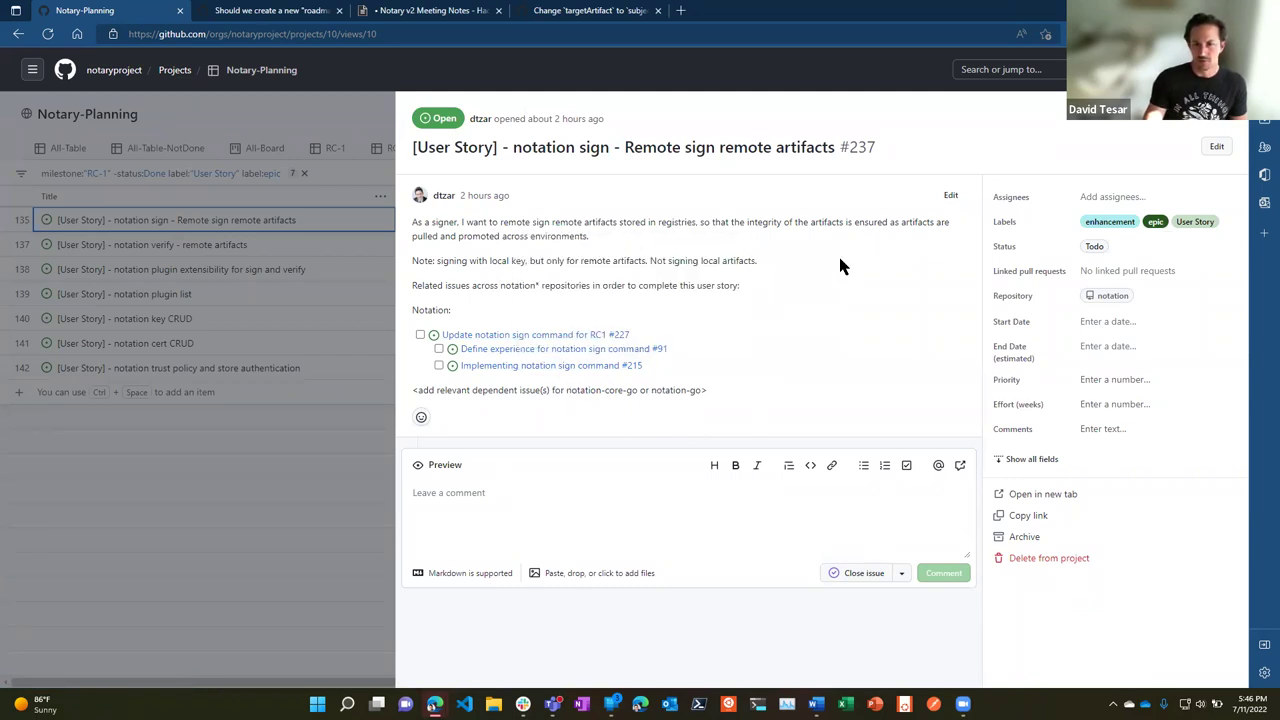
left_click(1231, 130)
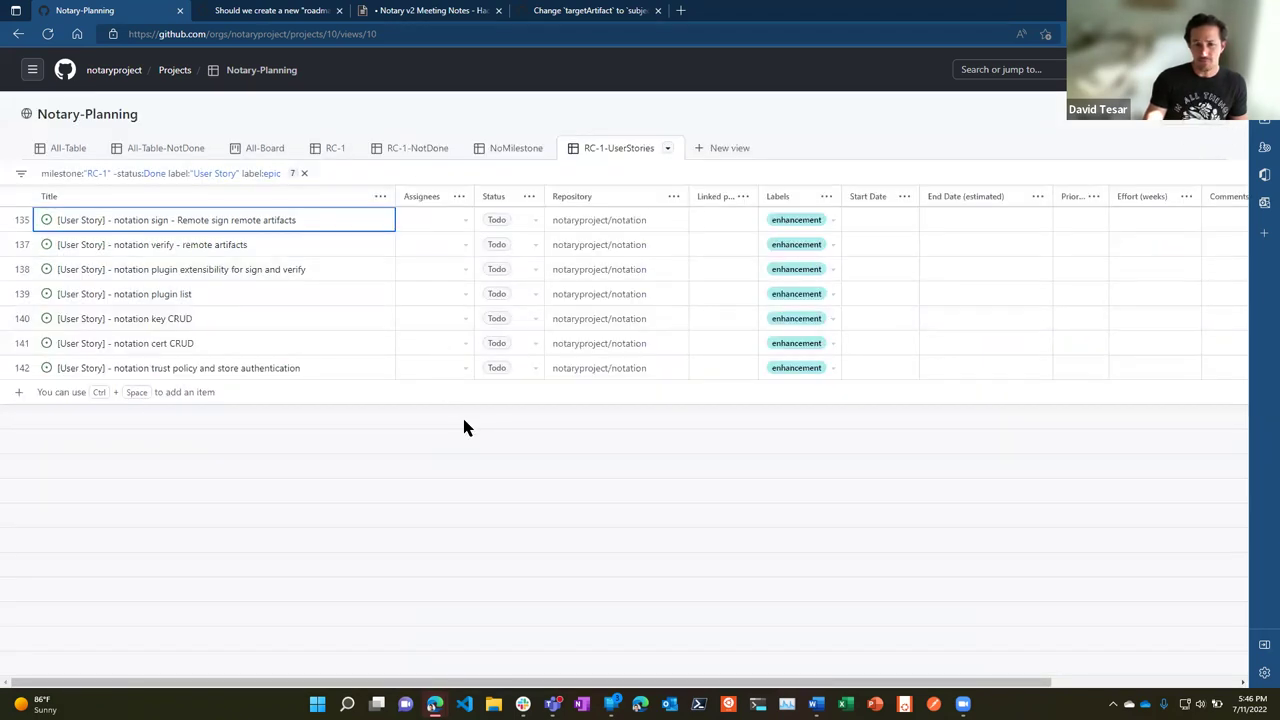
left_click_drag(838, 196, 954, 197)
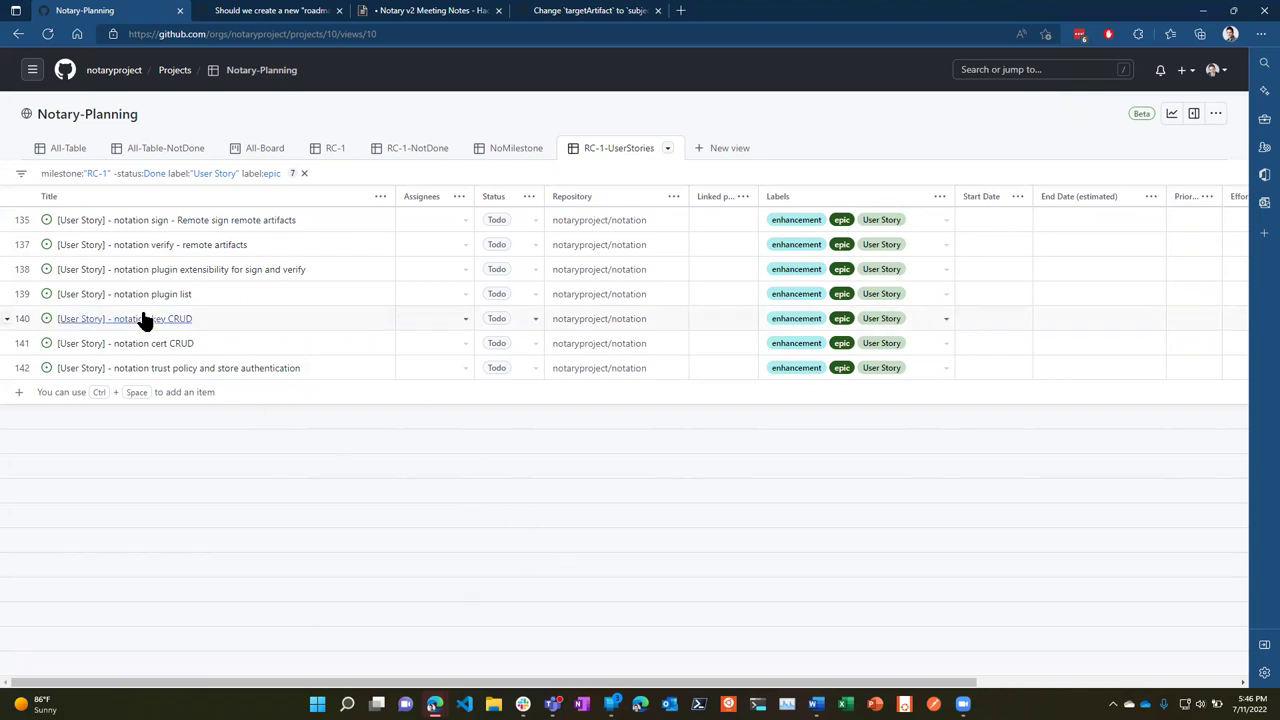
- Read the details of the "notation cert CRUD" user story and close it
left_click(166, 344)
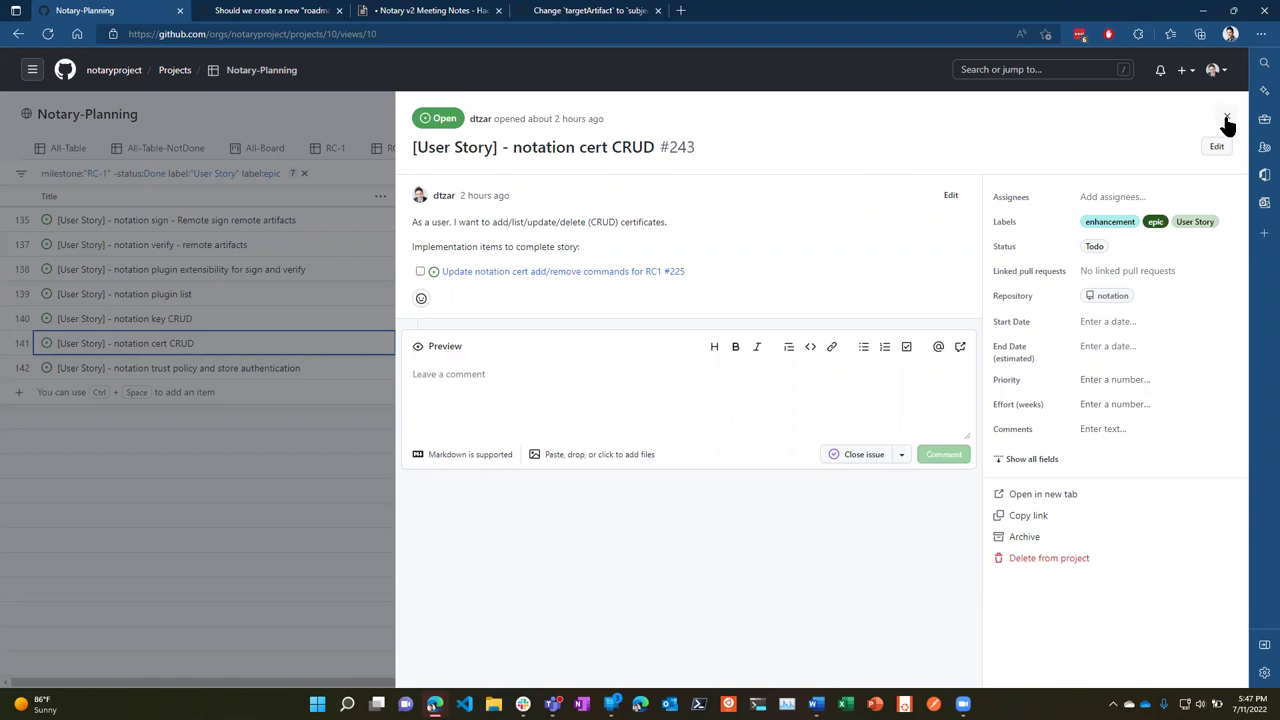
left_click(1227, 120)
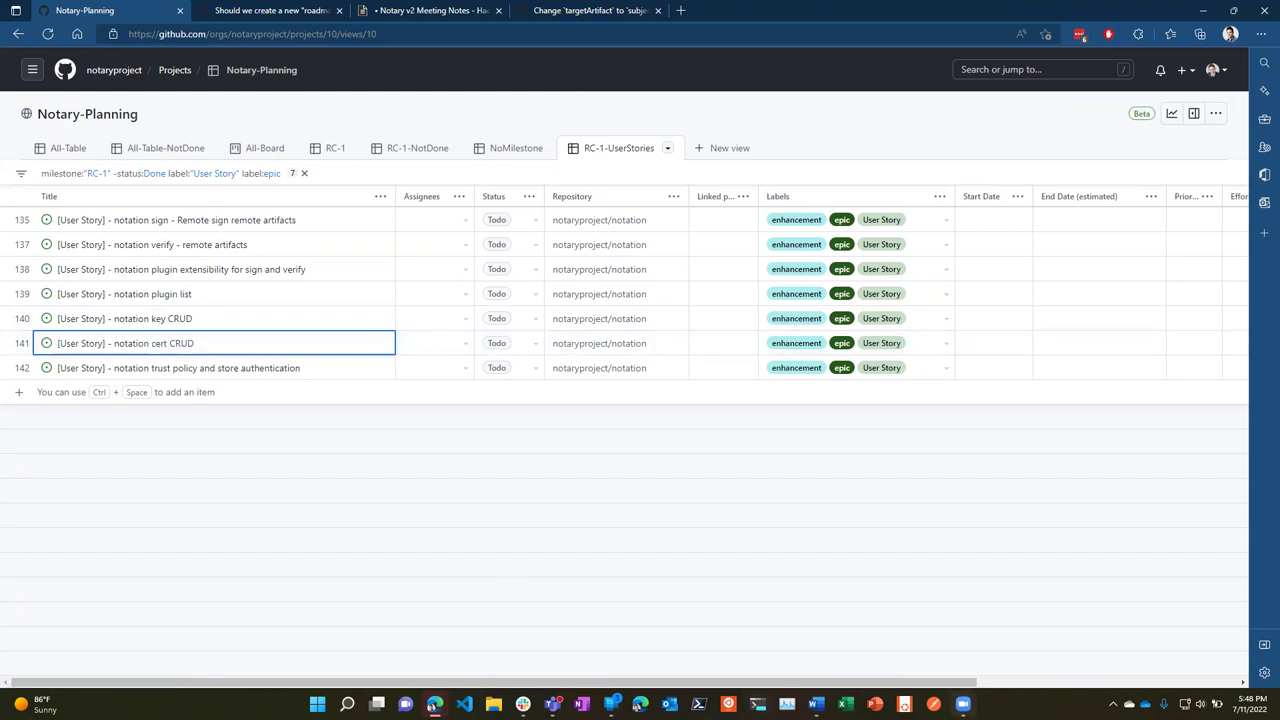
- Switch to the Zoom meeting to check the participants, and return to the Notary-Planning project in the browser
left_click(962, 704)
left_click(940, 632)
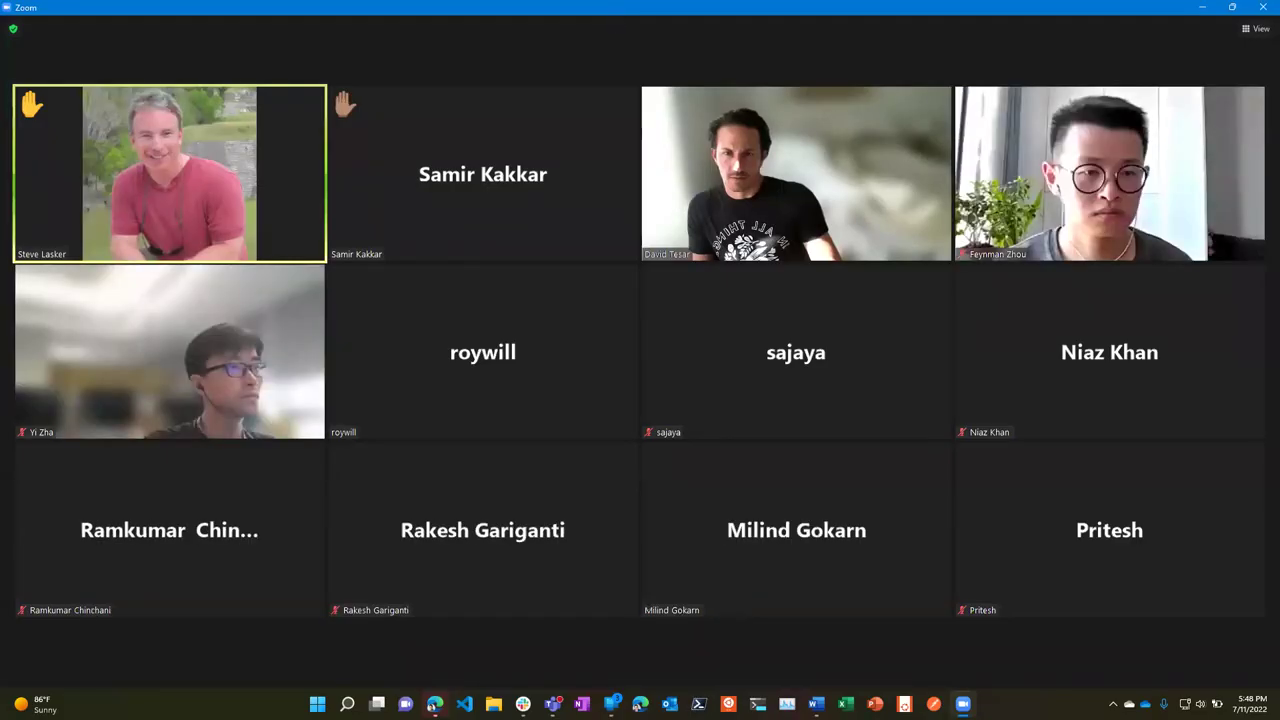
key("alt+Tab")
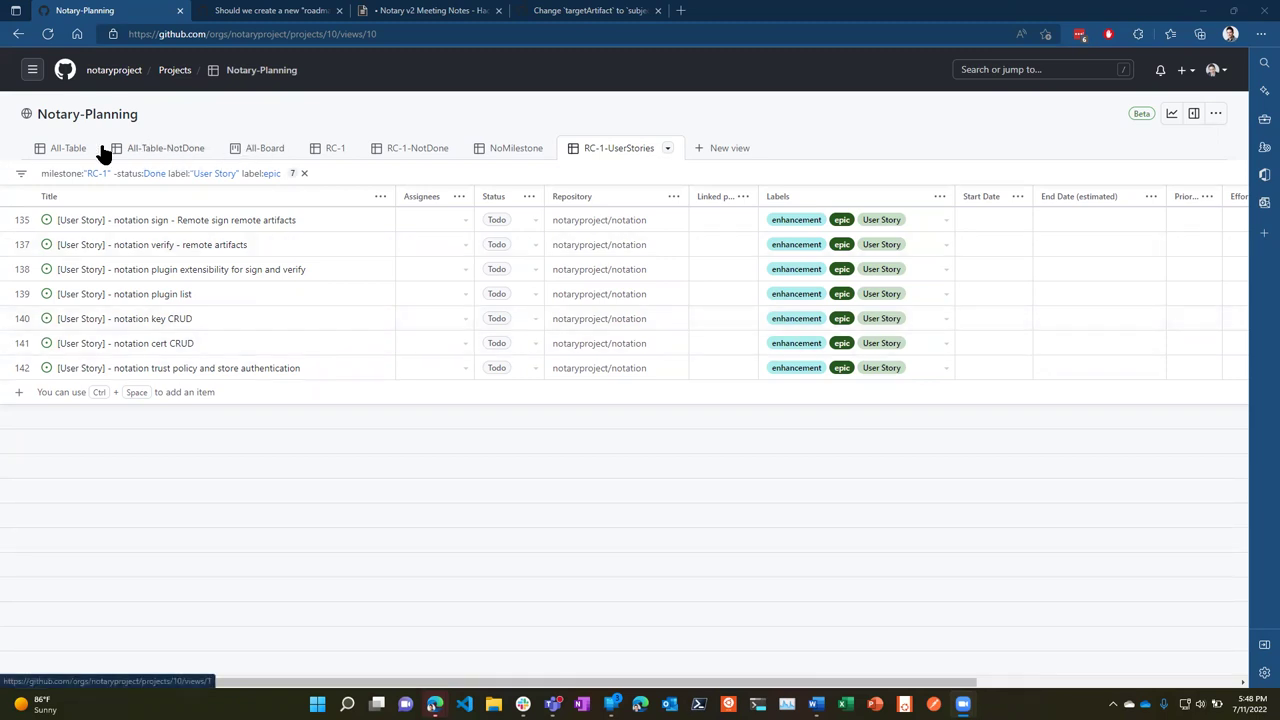
- Look at the All-Table view and return to the RC-1-UserStories view
left_click(69, 150)
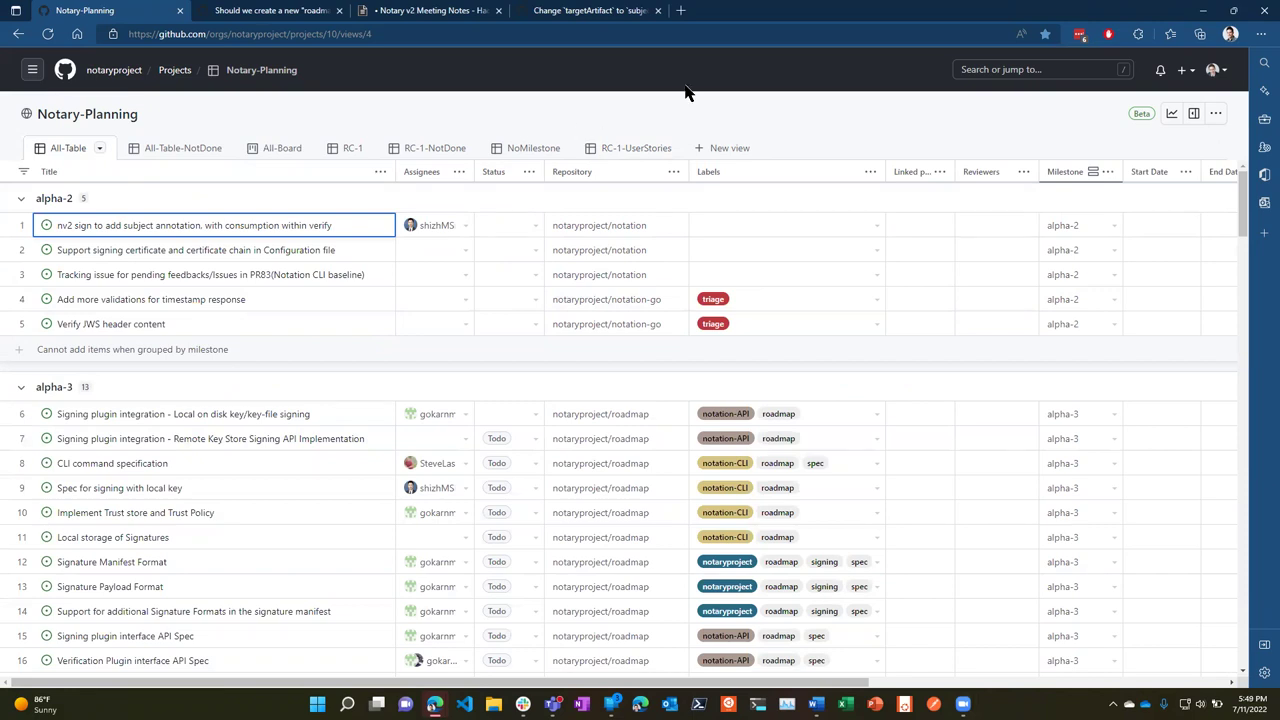
left_click(634, 149)
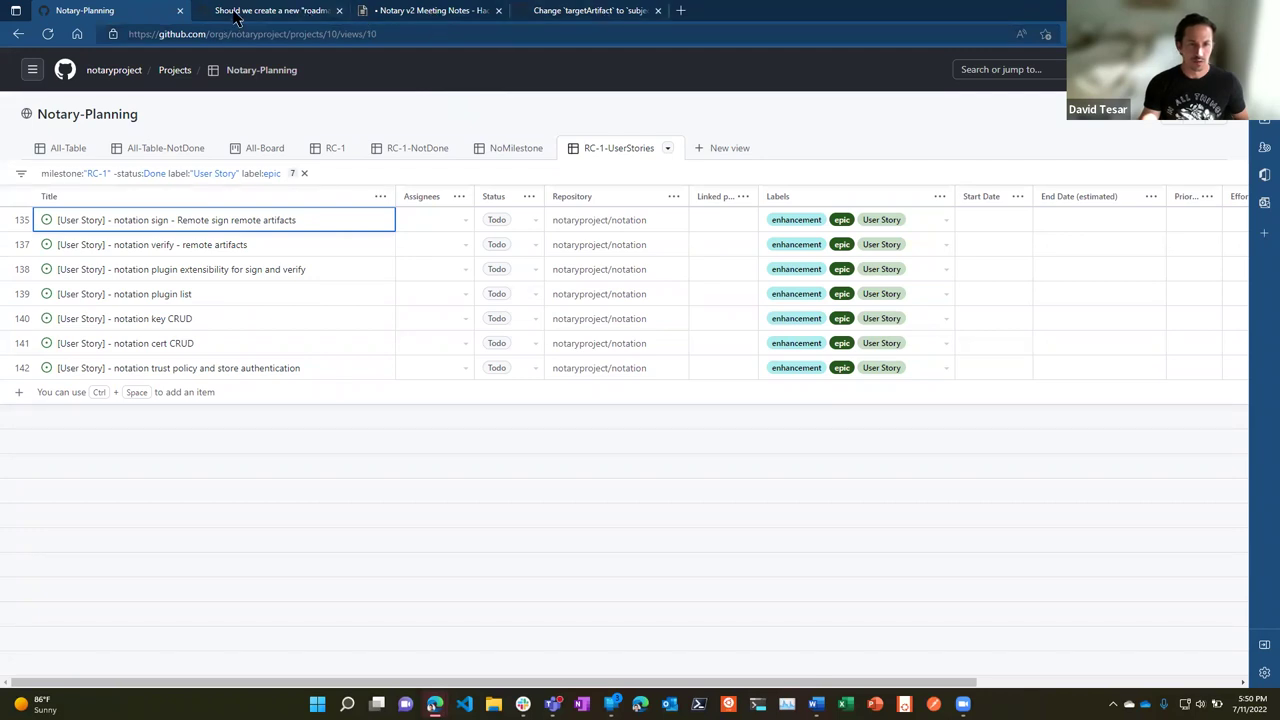
- Examine the All-Table view's issues by milestone, from alpha-2 and alpha-3 down to the RC-1 user stories
left_click(64, 148)
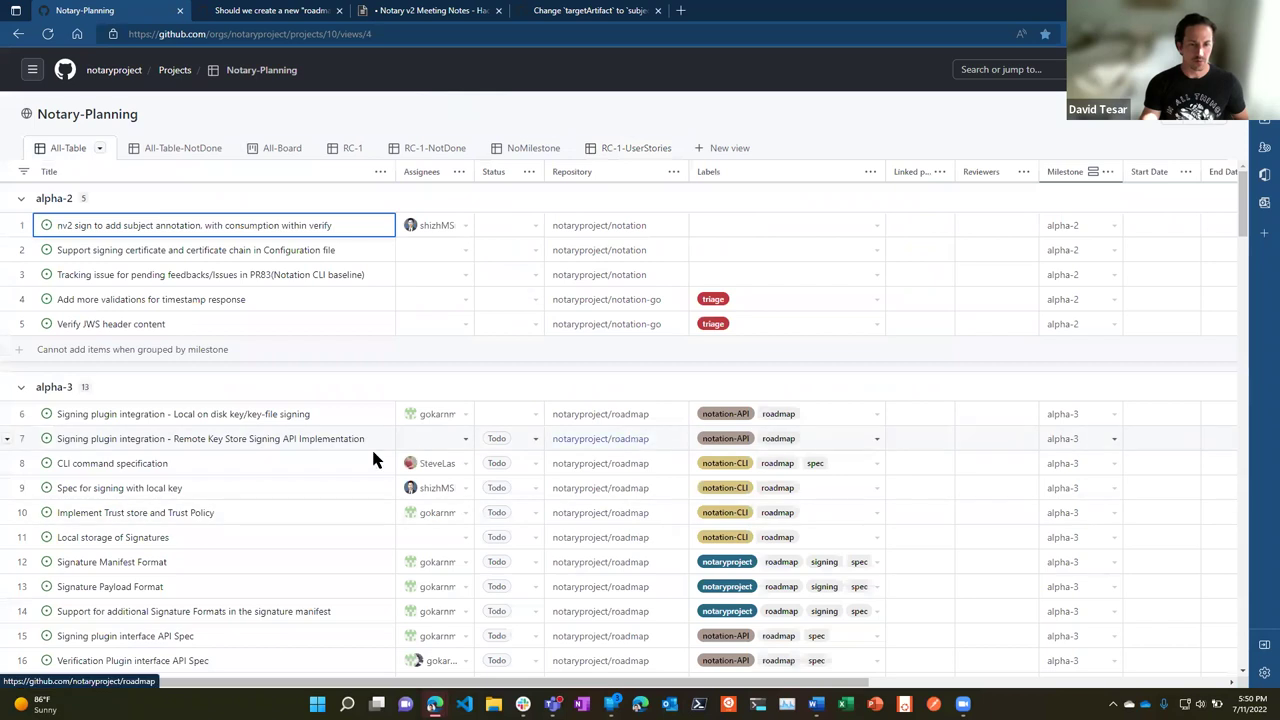
scroll(506, 330, "down", 3)
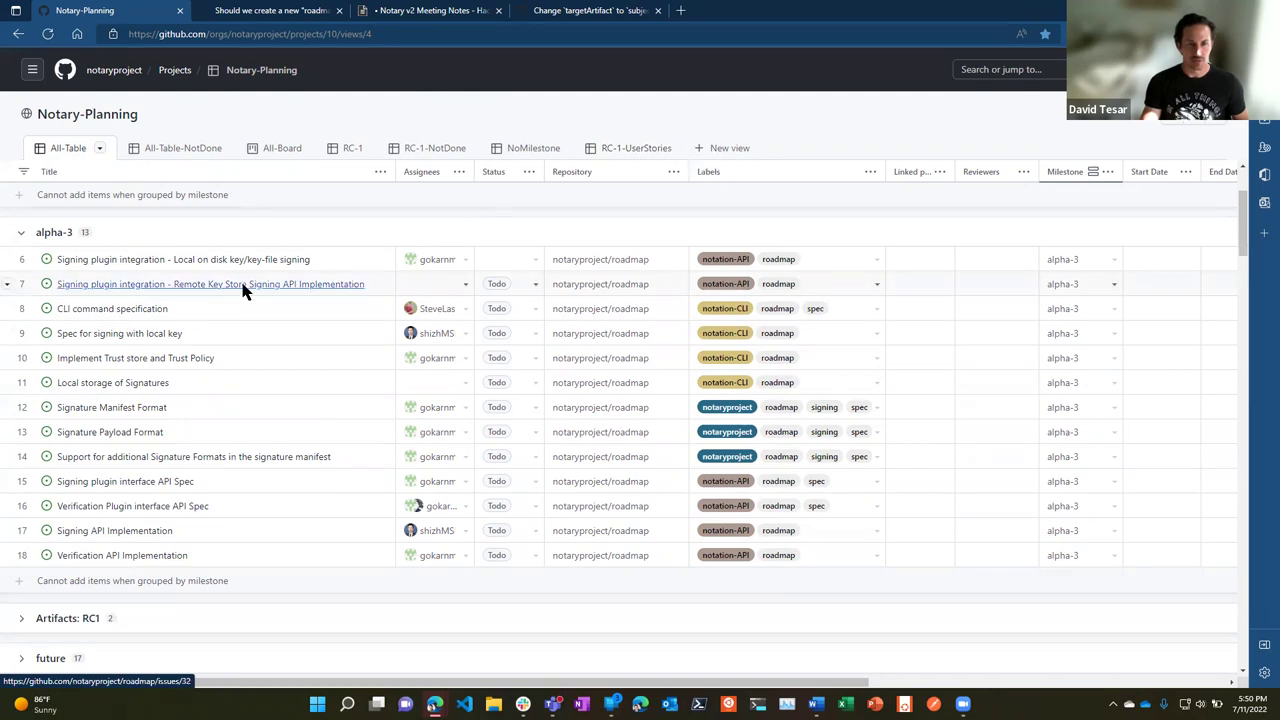
scroll(304, 406, "down", 2)
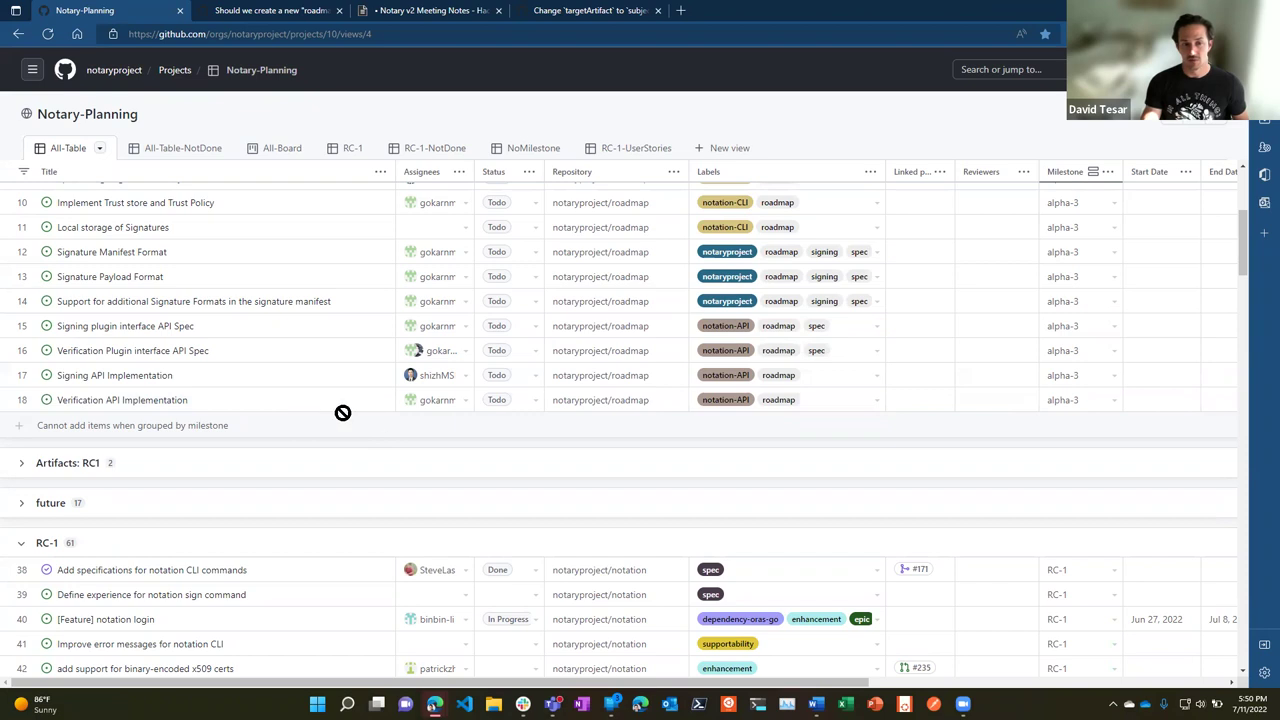
scroll(333, 393, "up", 1)
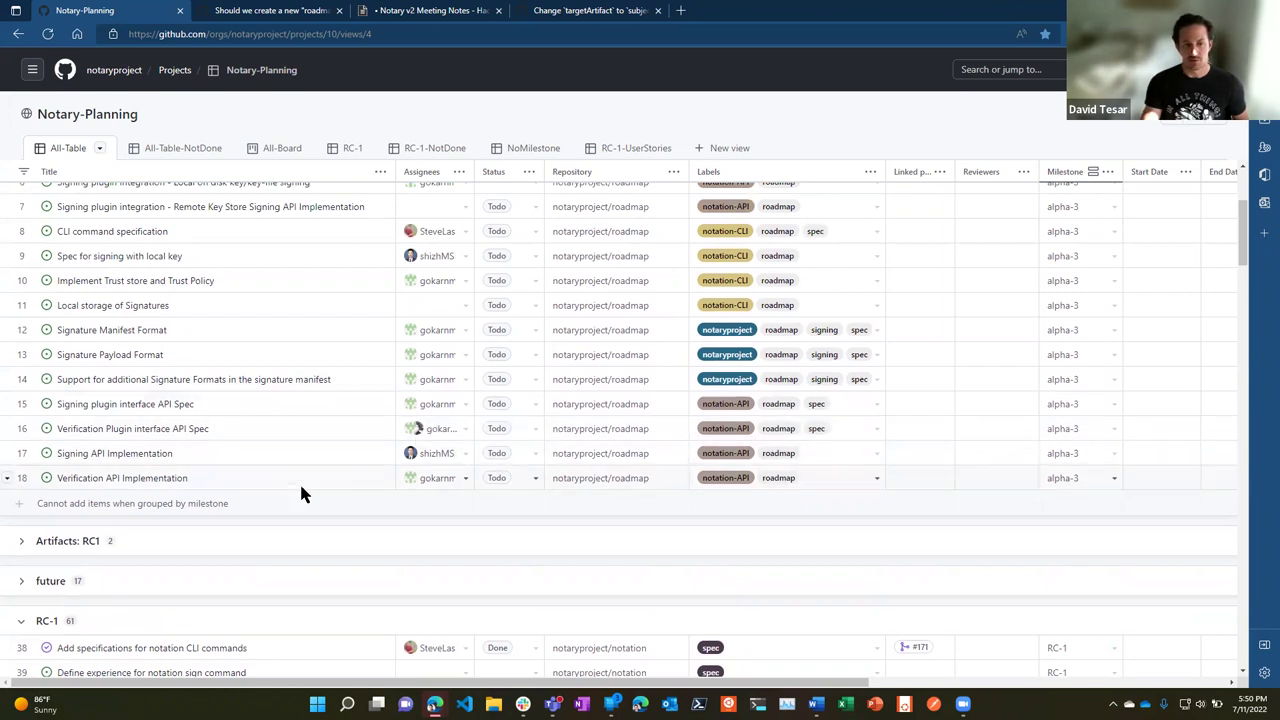
scroll(299, 481, "up", 1)
scroll(311, 325, "up", 1)
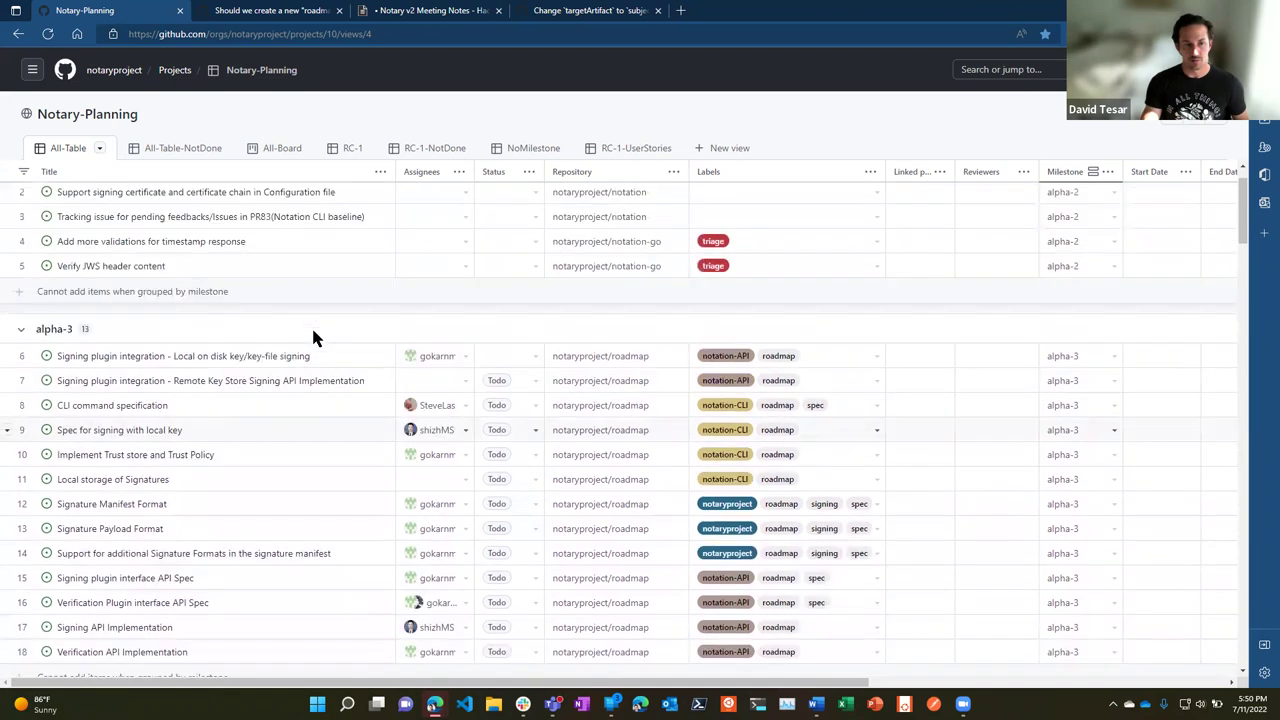
scroll(311, 328, "up", 1)
scroll(363, 450, "down", 2)
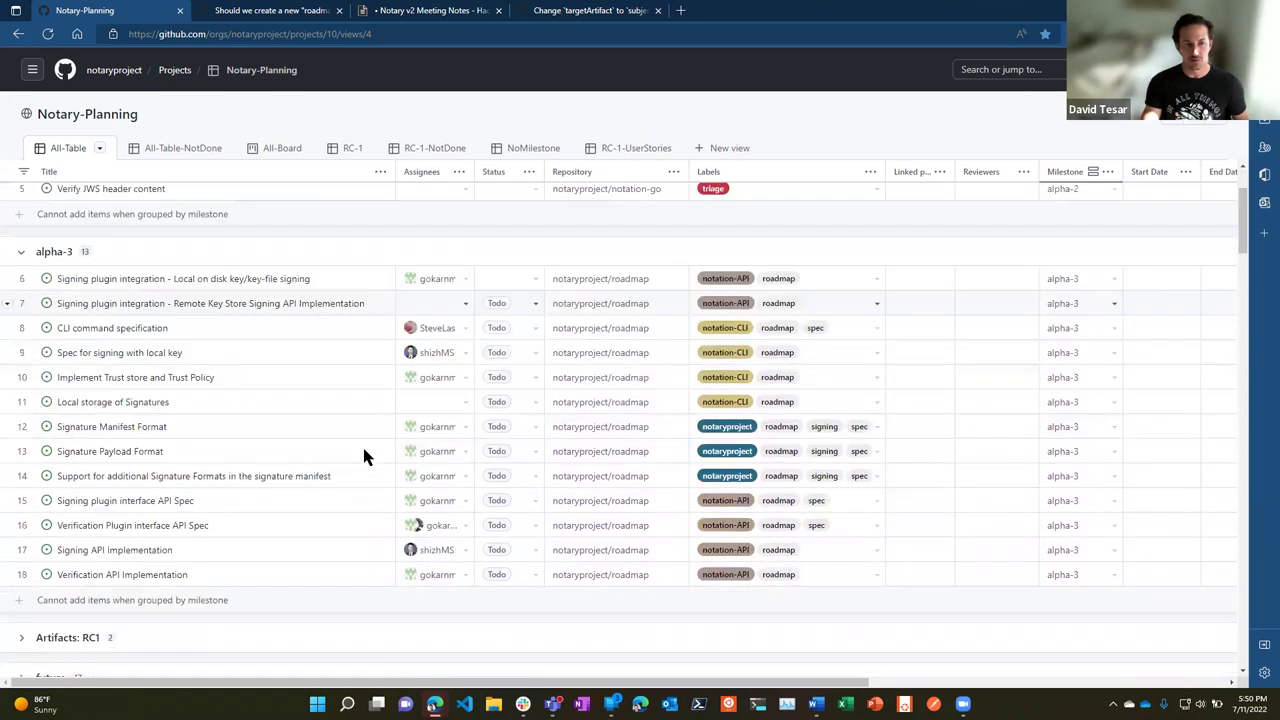
scroll(362, 444, "down", 2)
scroll(362, 413, "down", 1)
scroll(364, 422, "down", 6)
scroll(388, 424, "down", 5)
left_click_drag(496, 519, 417, 442)
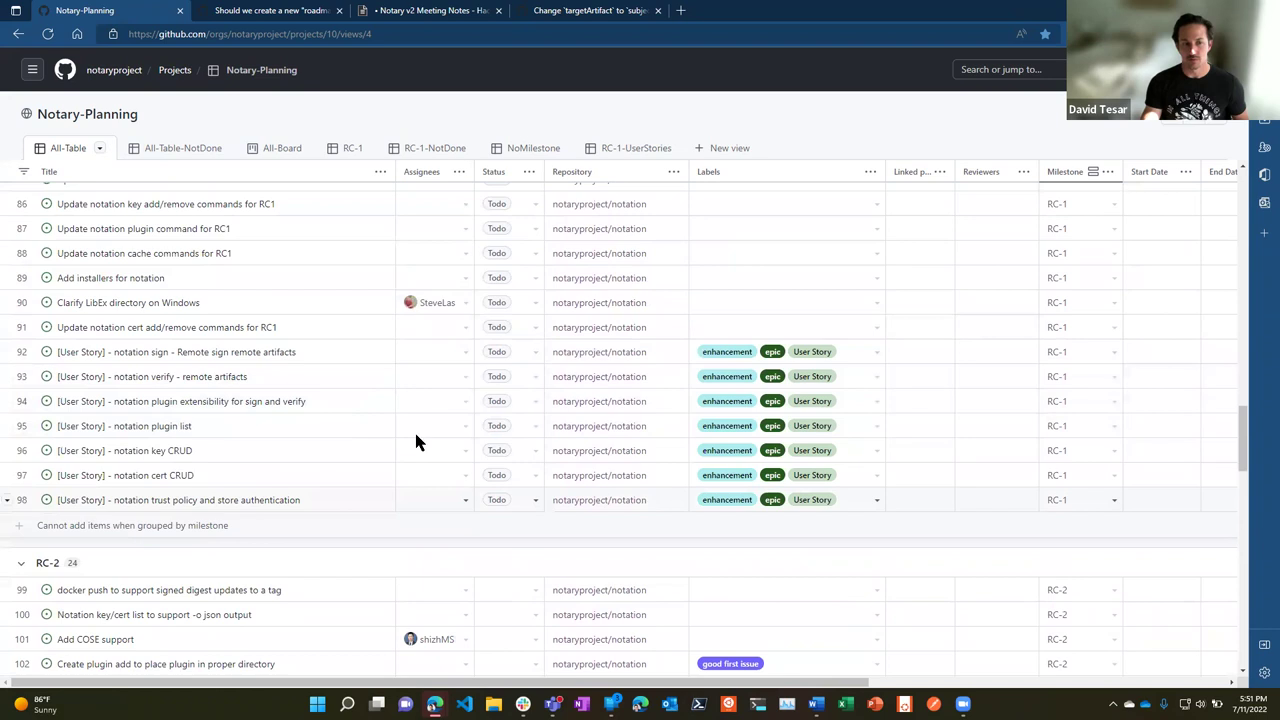
- Review the RC-1 issues in reverse order, back up to the alpha-3 and alpha-2 milestone groups
scroll(889, 323, "up", 2)
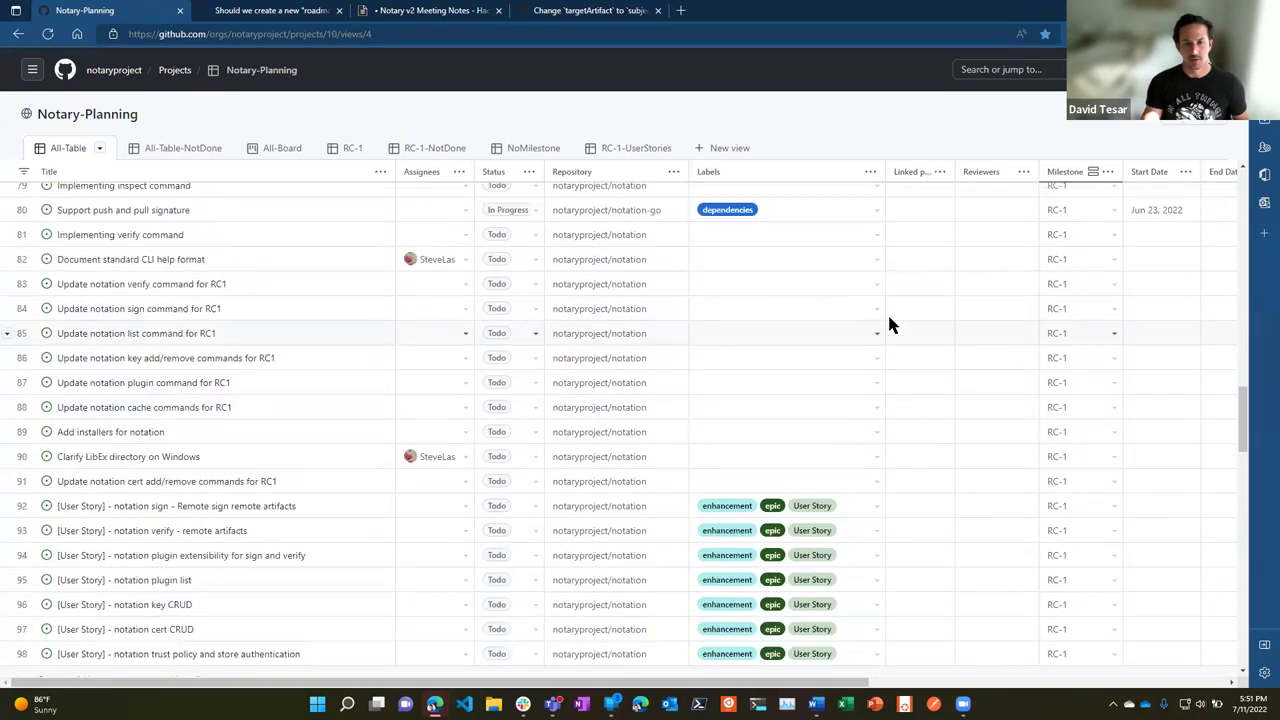
scroll(891, 323, "up", 3)
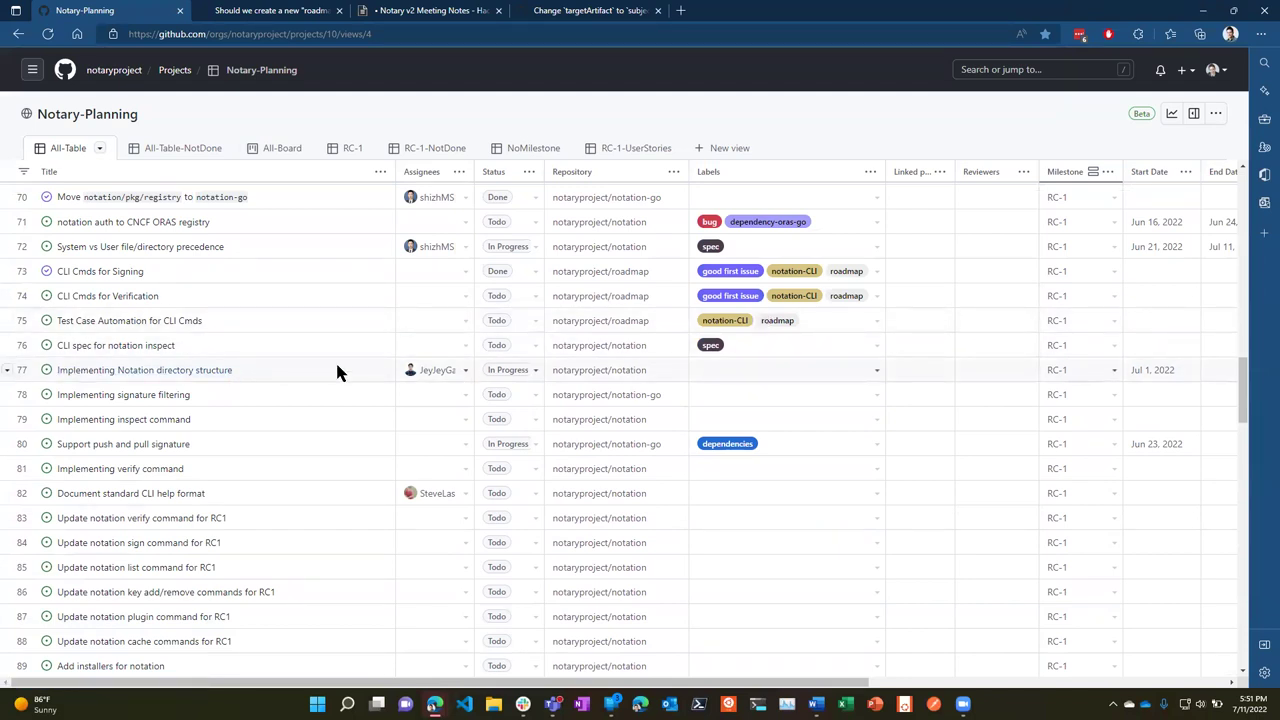
scroll(337, 372, "up", 5)
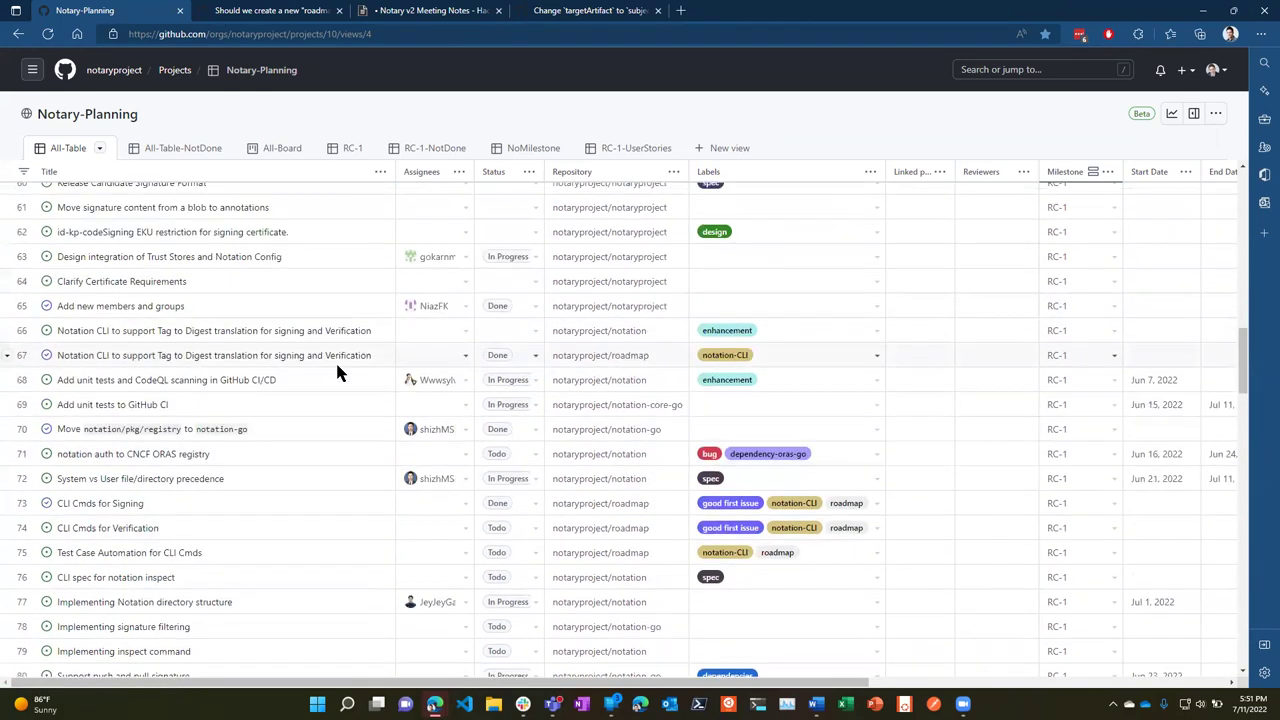
scroll(337, 372, "up", 18)
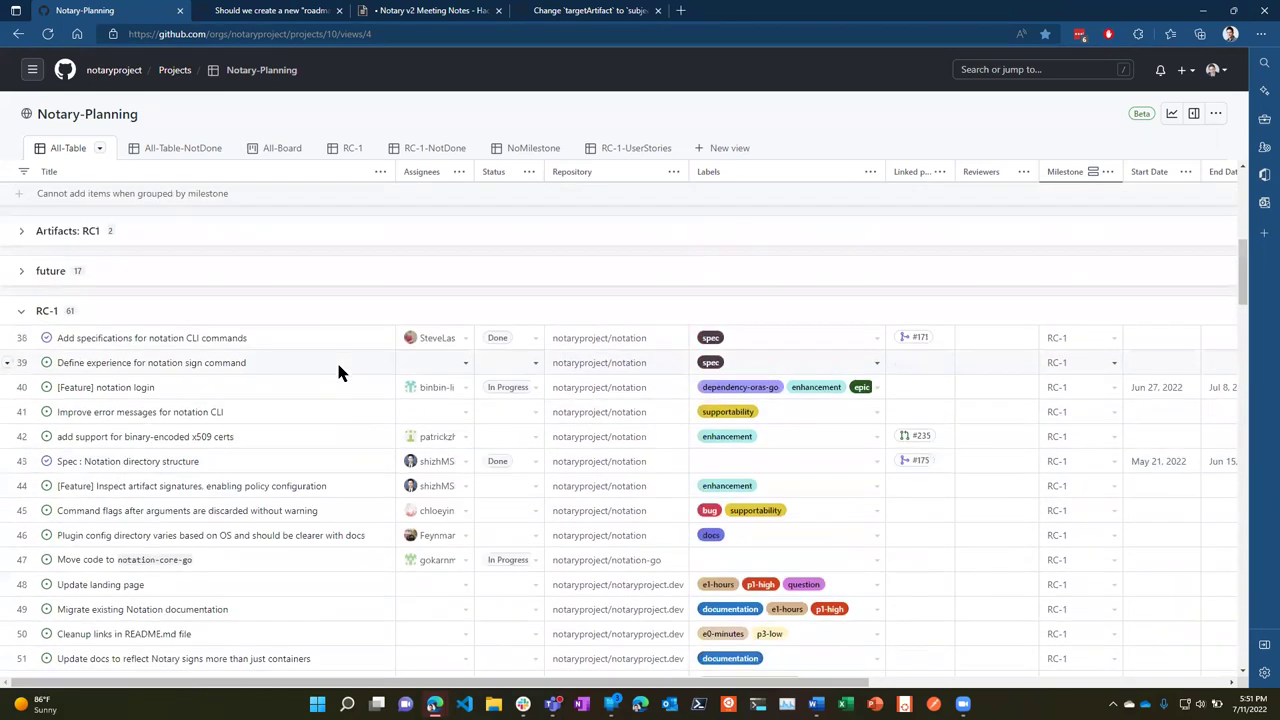
scroll(338, 372, "up", 3)
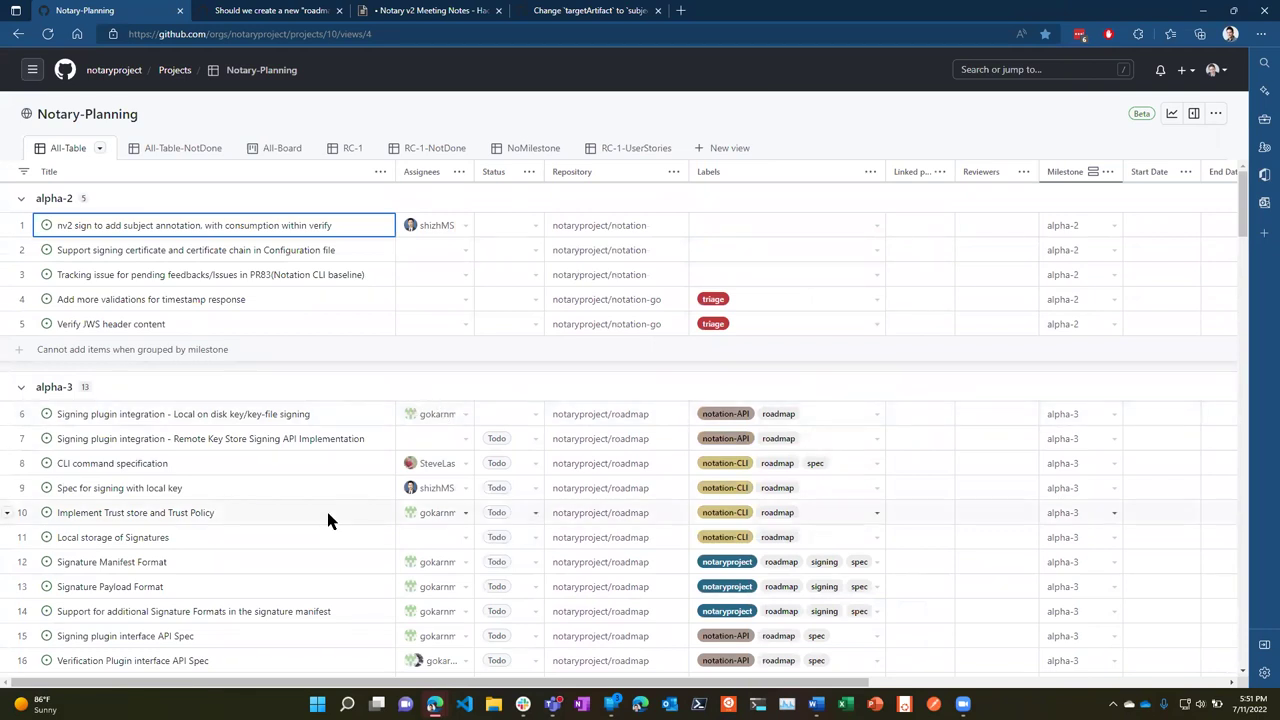
scroll(328, 515, "down", 1)
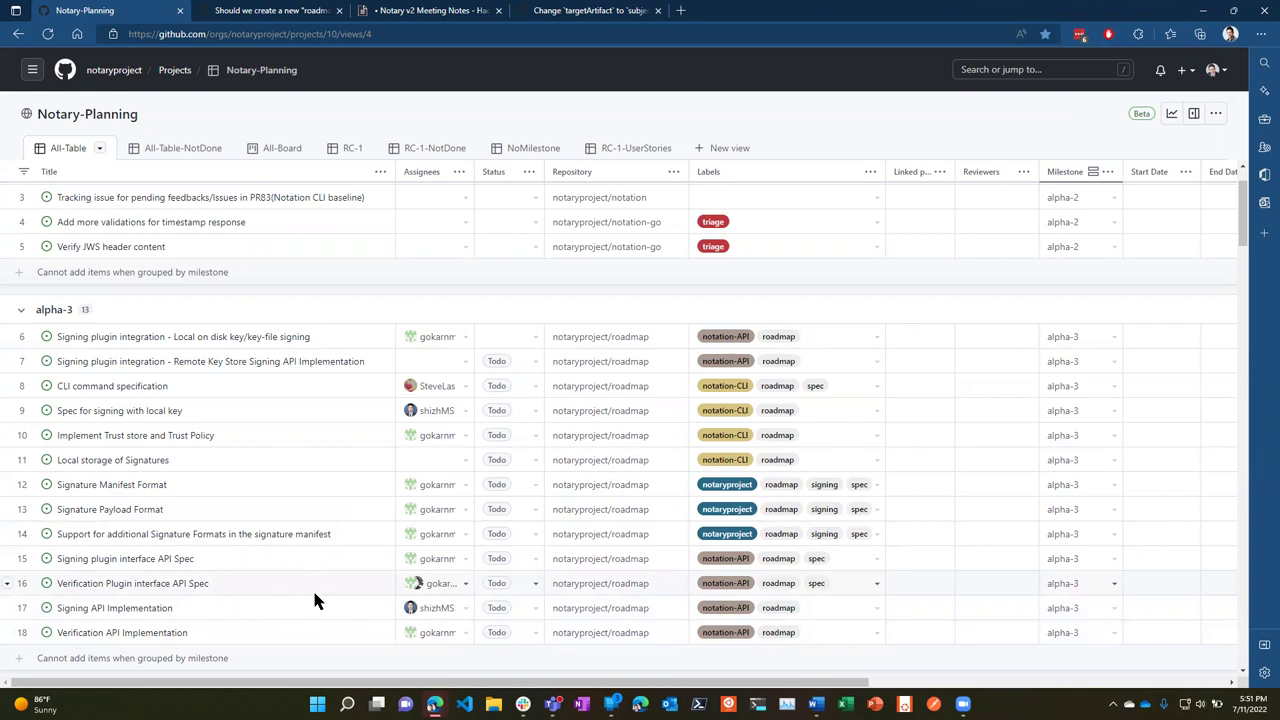
scroll(314, 593, "down", 1)
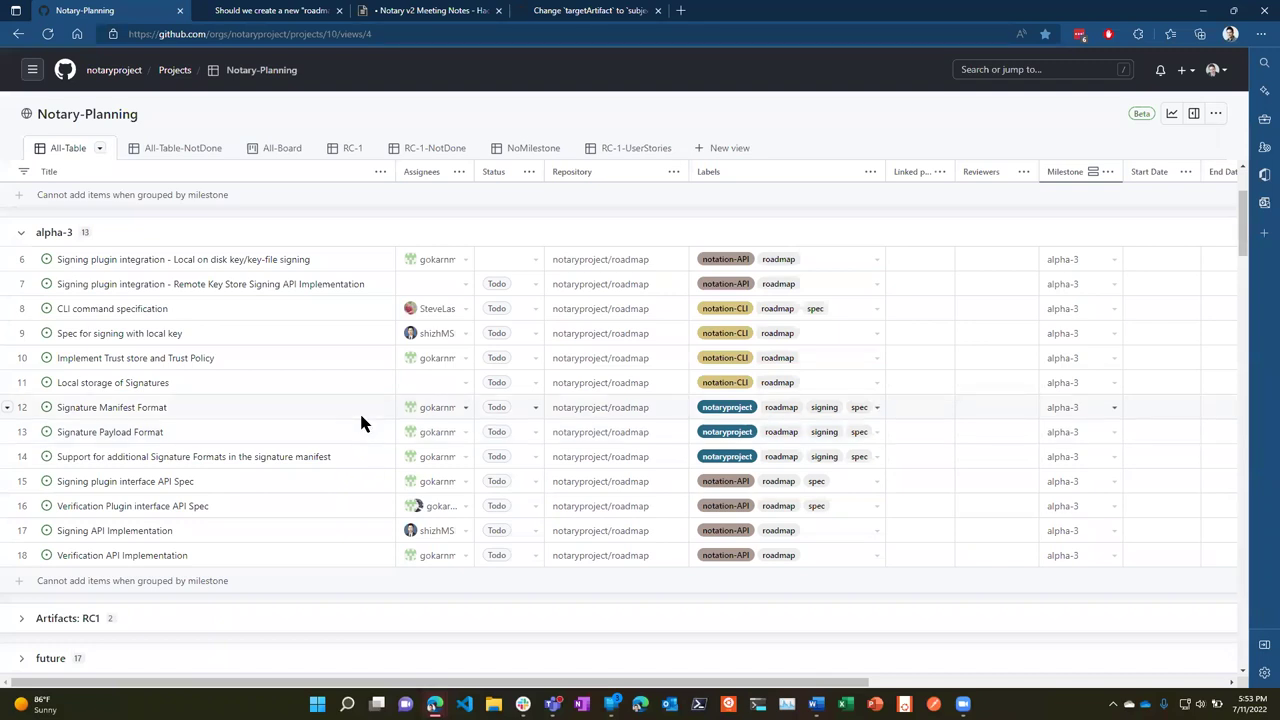
scroll(361, 423, "up", 1)
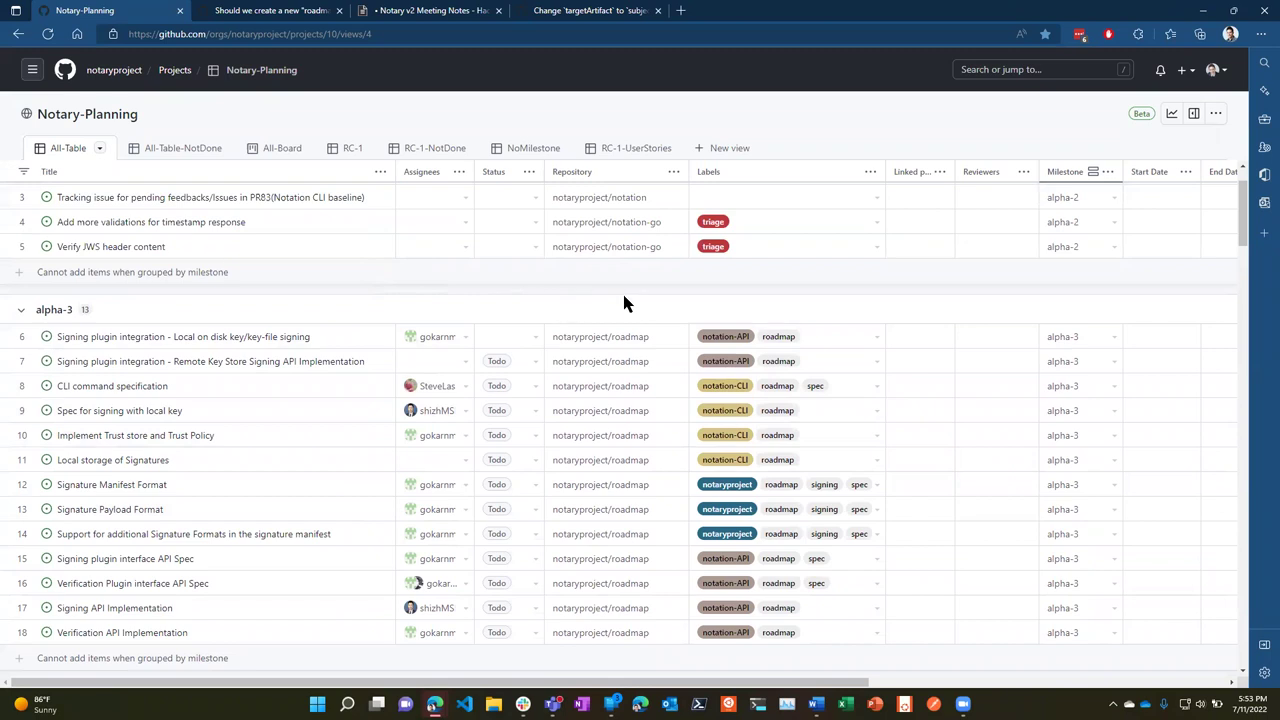
scroll(622, 303, "up", 1)
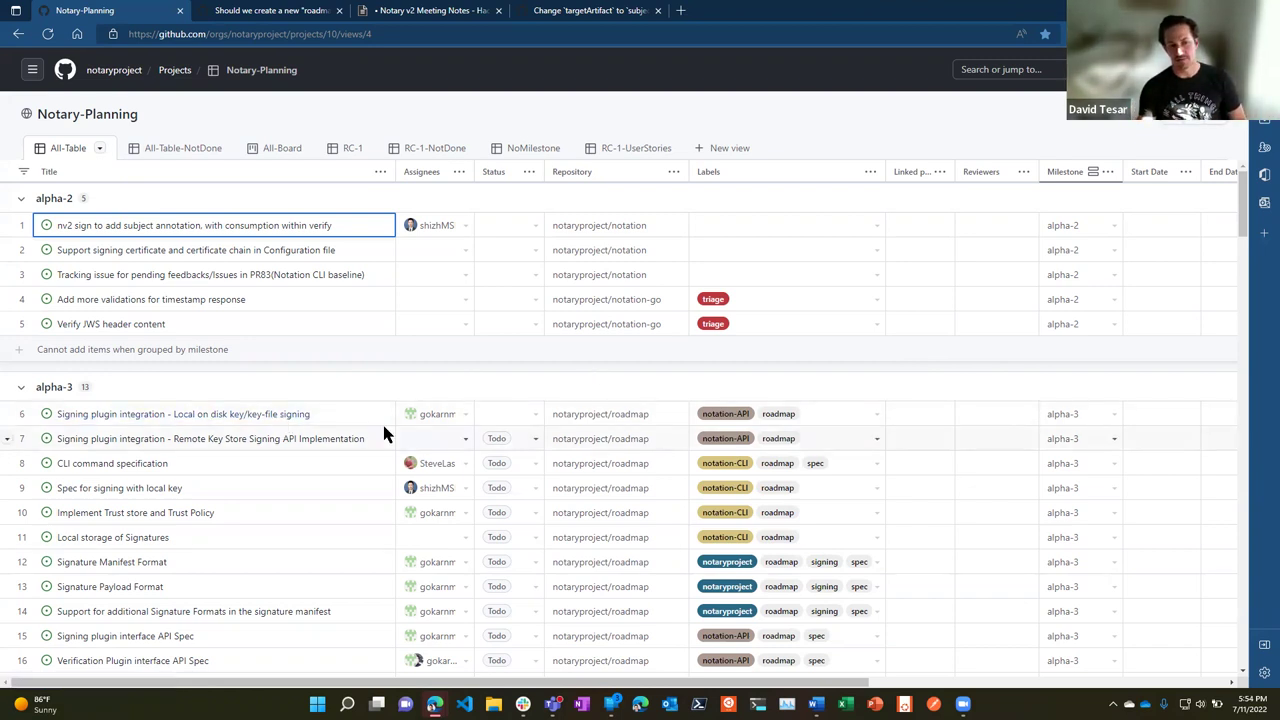
scroll(385, 432, "down", 3)
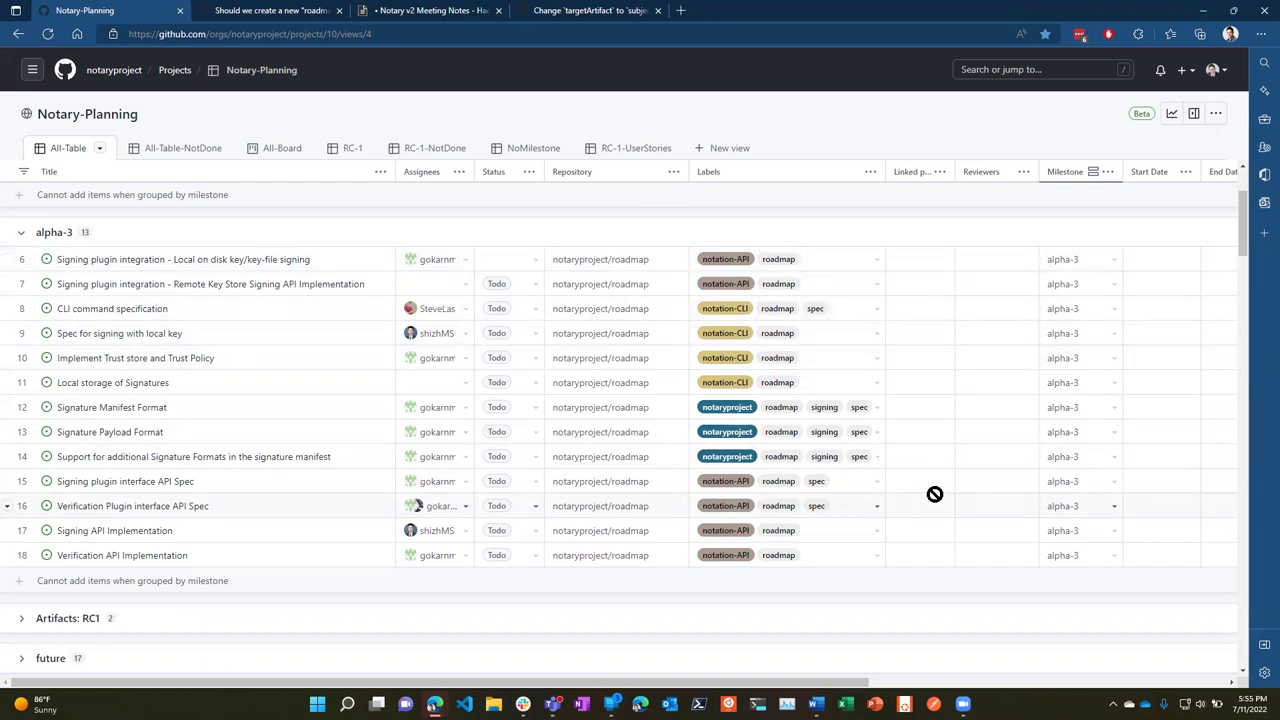
scroll(934, 494, "up", 3)
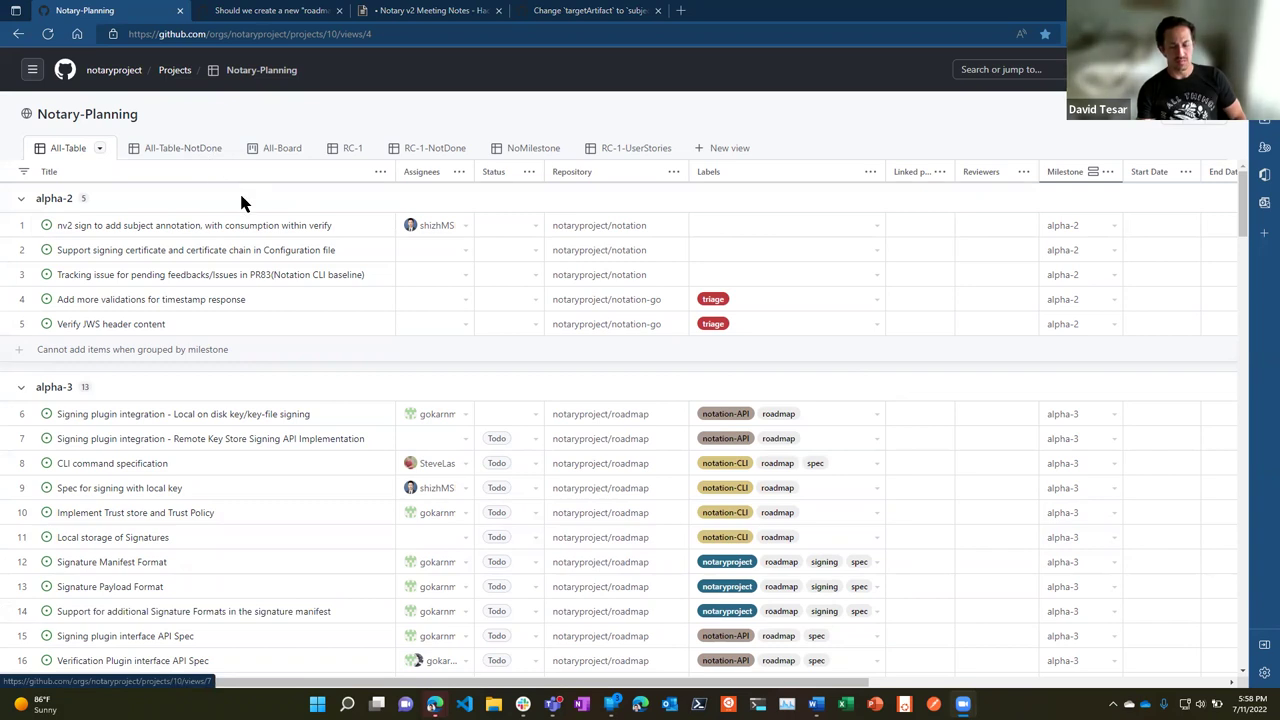
- Open the All-Table-NotDone view and examine its unfinished issues from alpha-2 through the RC-1 milestone
left_click(178, 149)
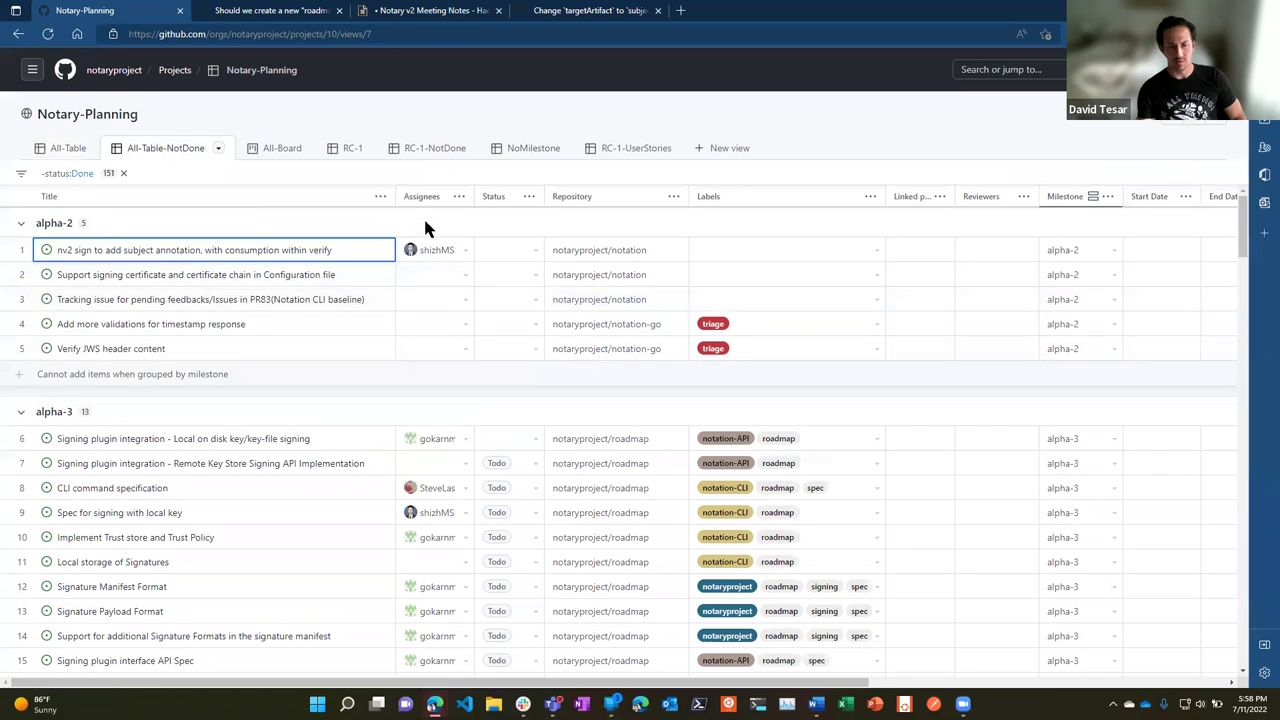
scroll(444, 335, "down", 1)
scroll(460, 370, "down", 5)
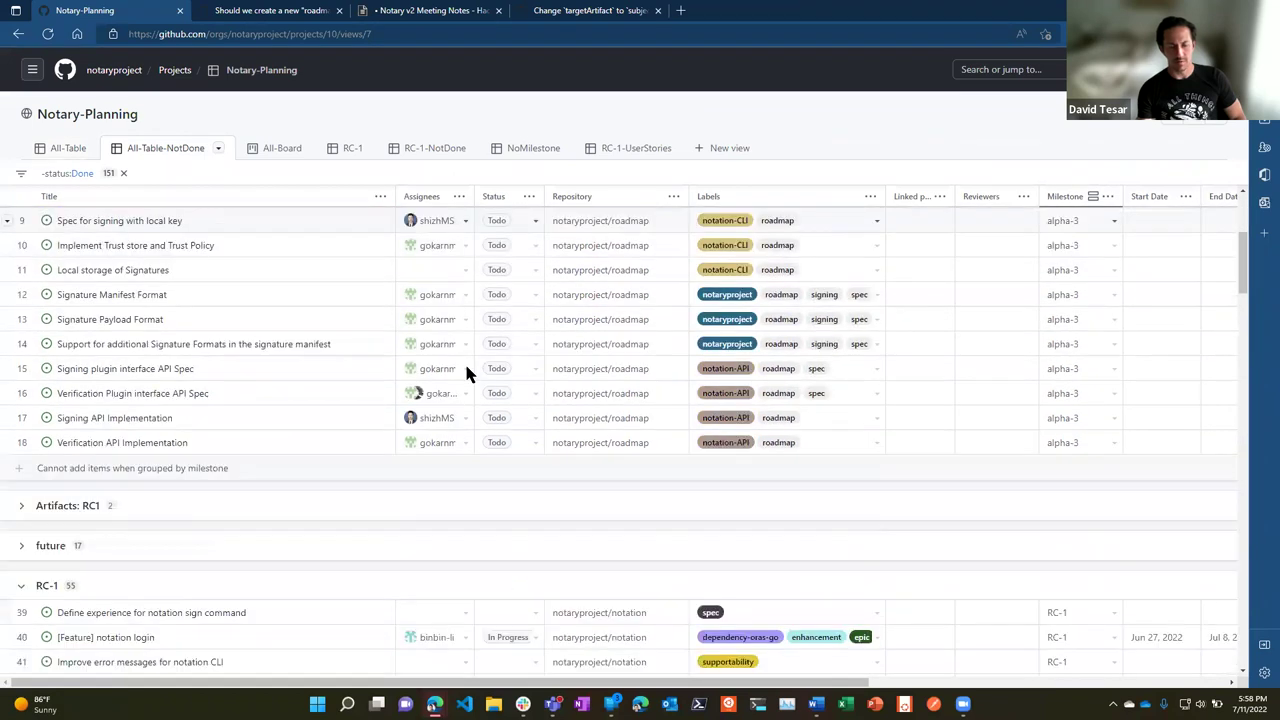
scroll(447, 358, "up", 3)
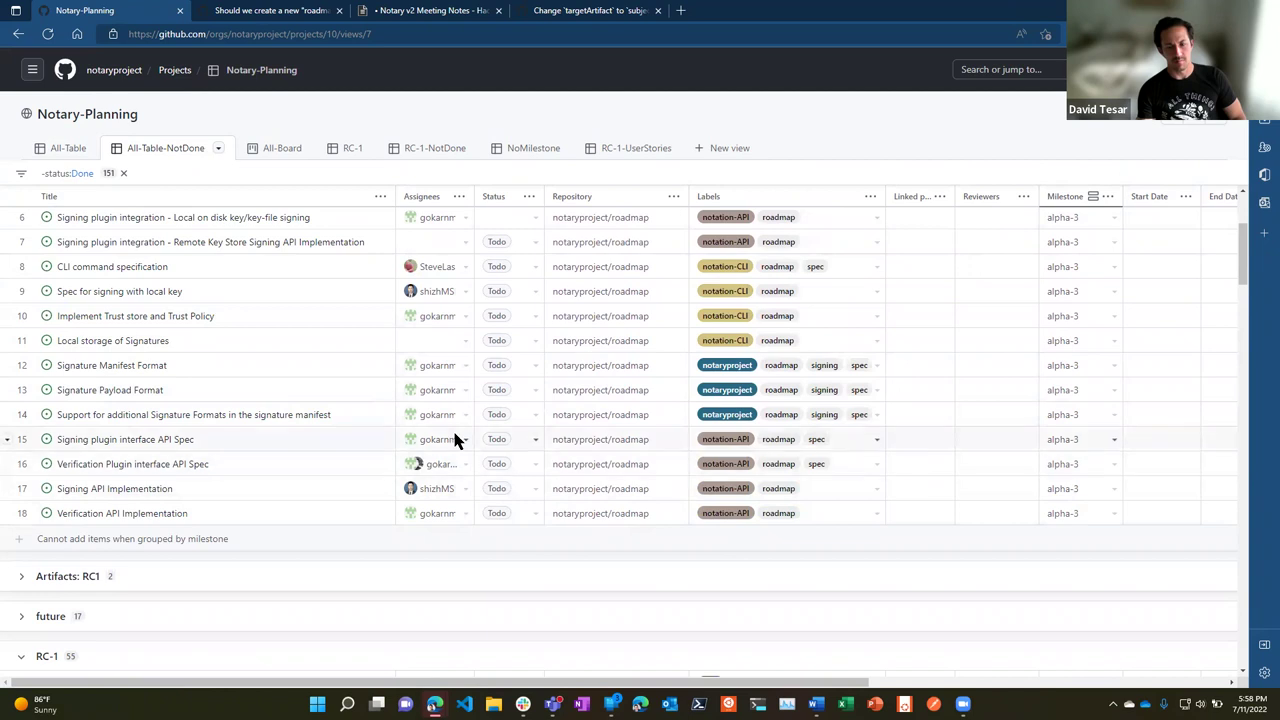
scroll(606, 430, "down", 2)
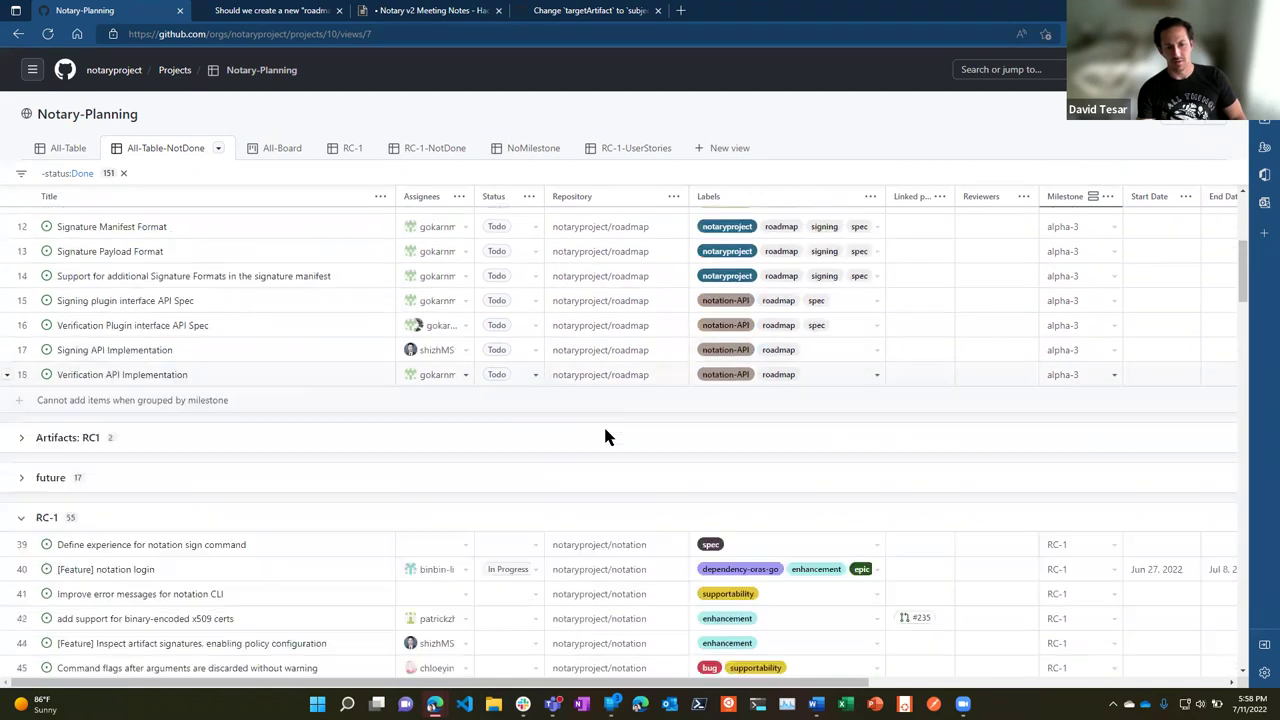
scroll(606, 430, "down", 1)
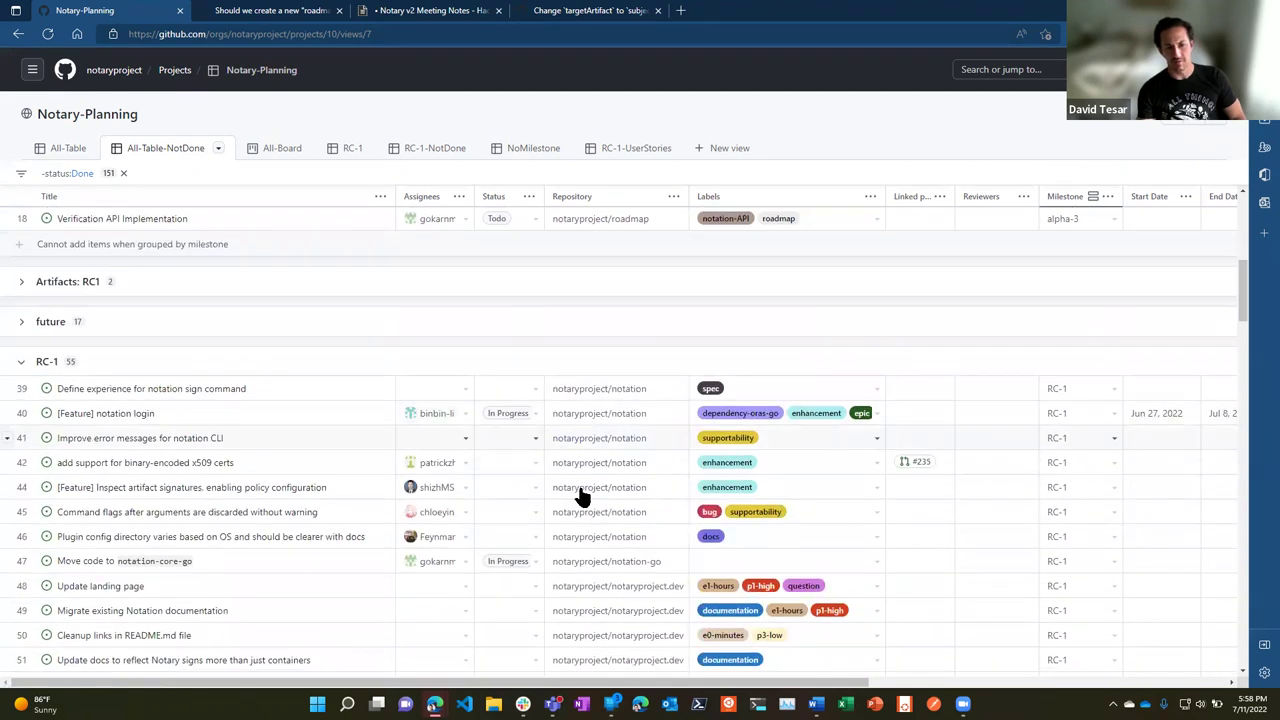
scroll(578, 495, "down", 1)
scroll(578, 495, "down", 1)
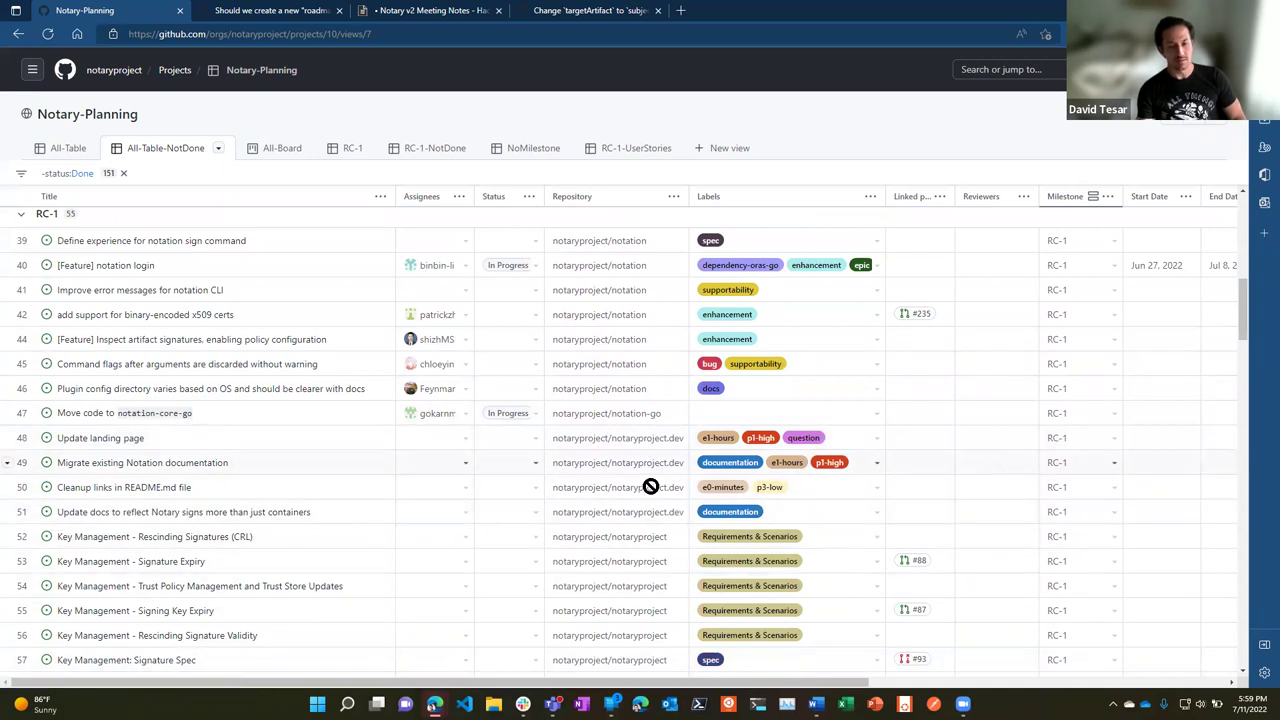
scroll(387, 502, "down", 3)
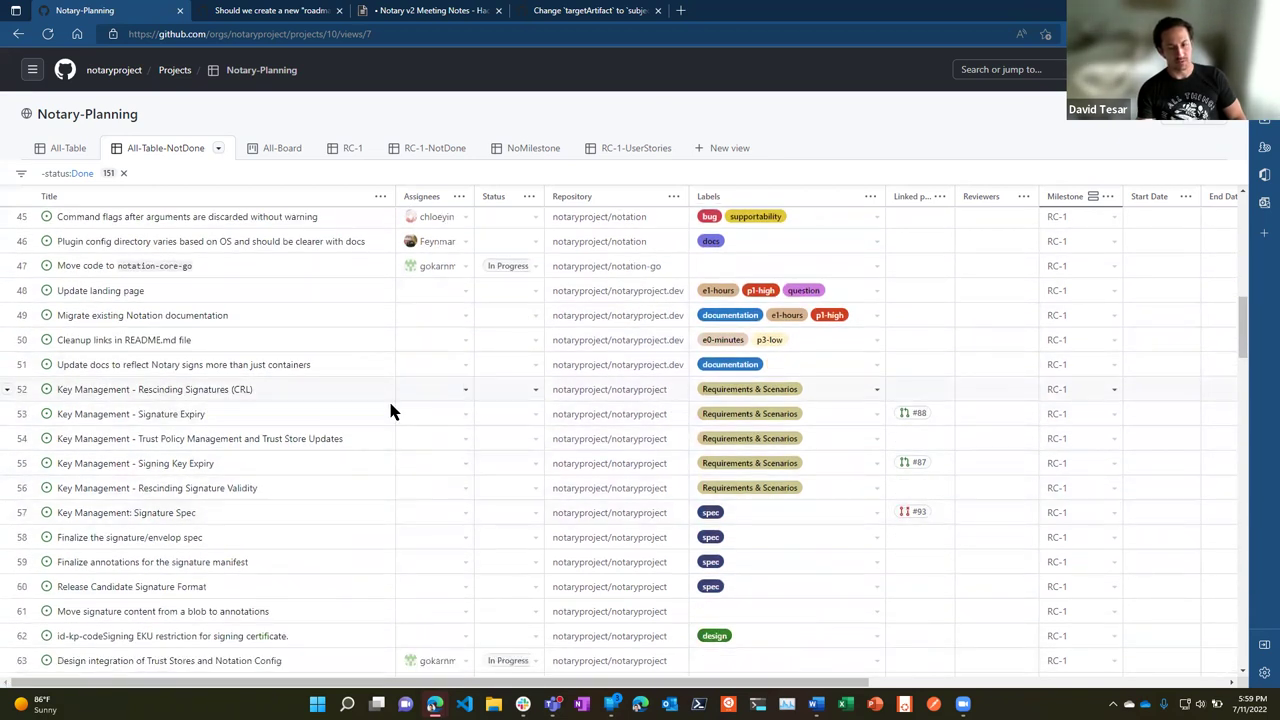
scroll(396, 315, "down", 9)
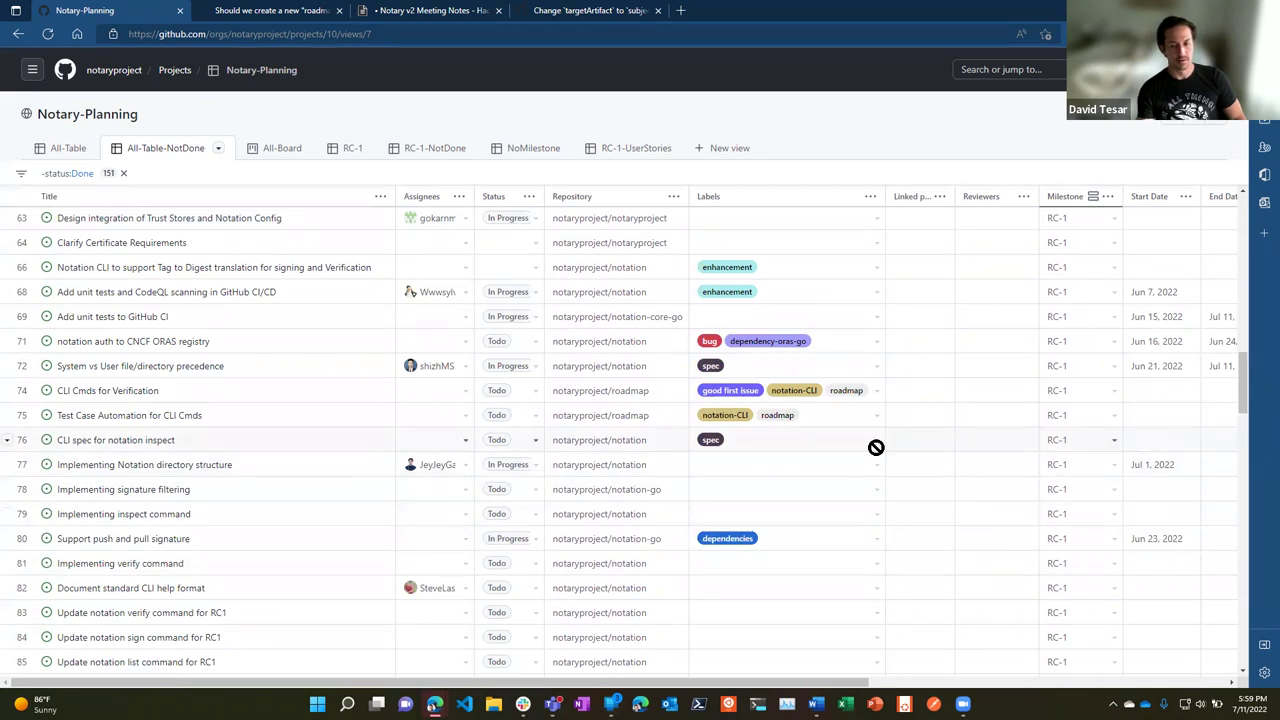
- Review the unfinished RC-1 issues from the notation command updates back up to the alpha-3 and alpha-2 groups
scroll(980, 437, "down", 3)
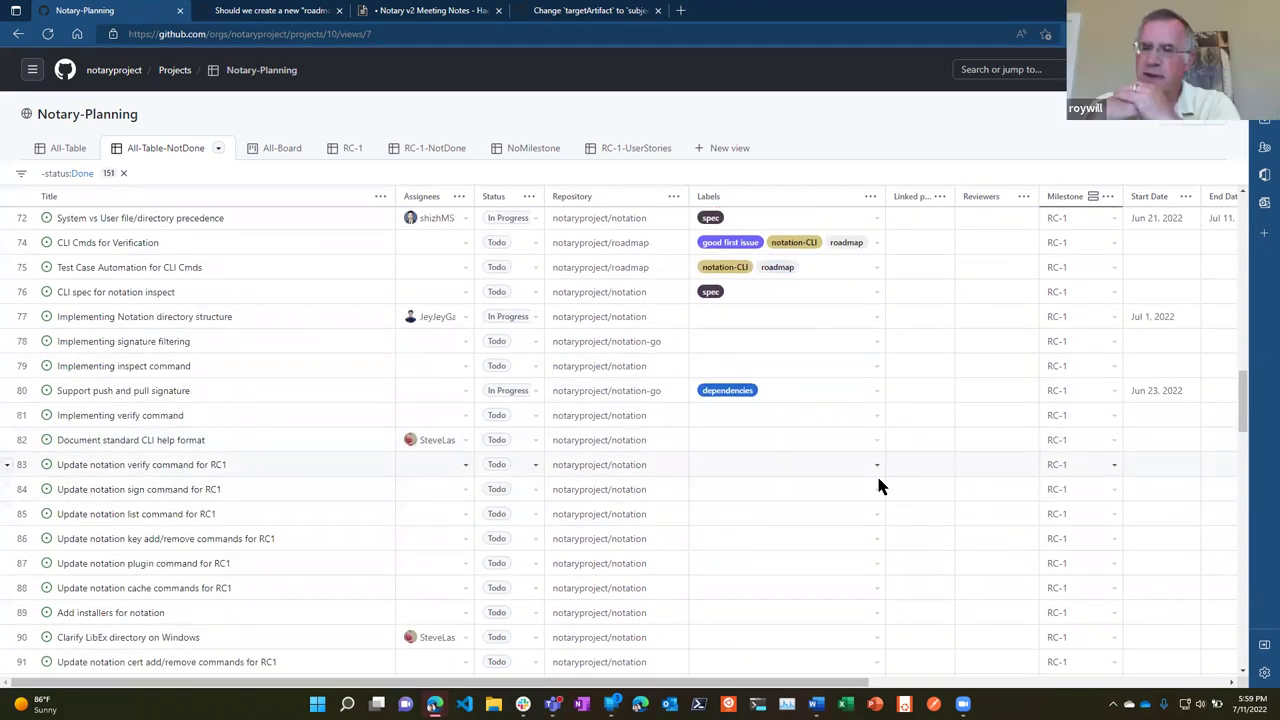
scroll(878, 479, "up", 5)
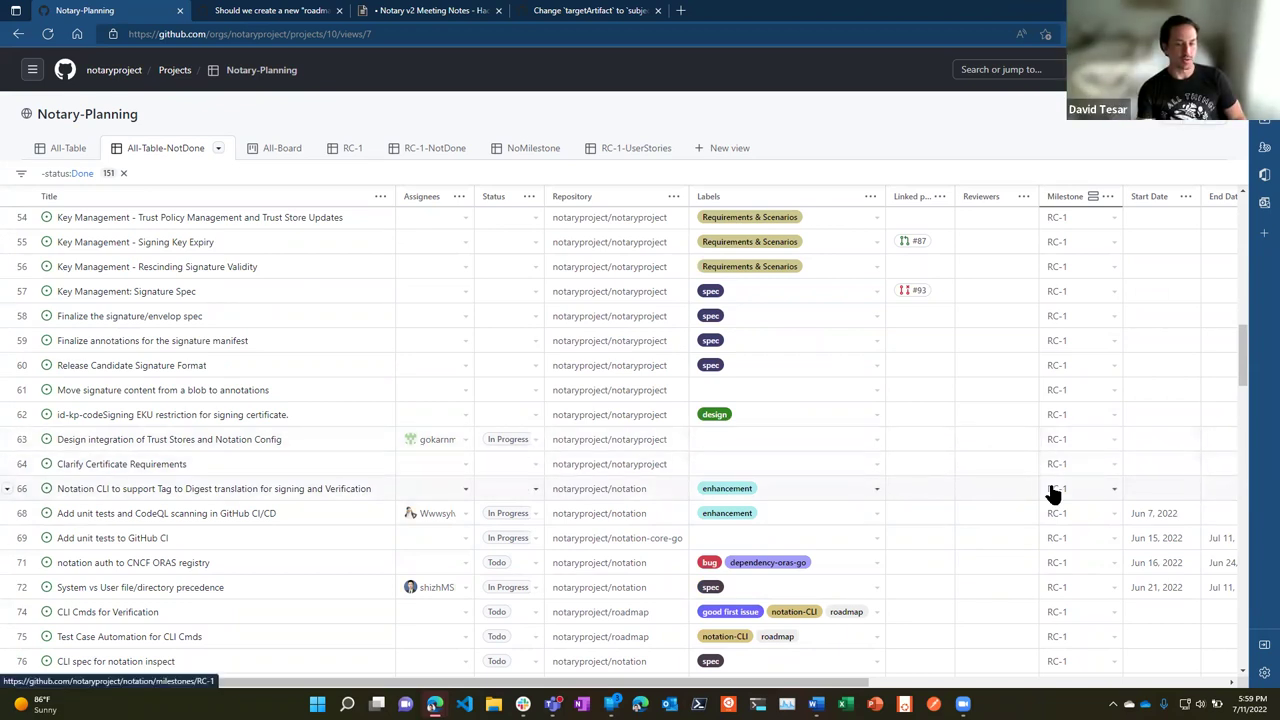
scroll(880, 400, "up", 4)
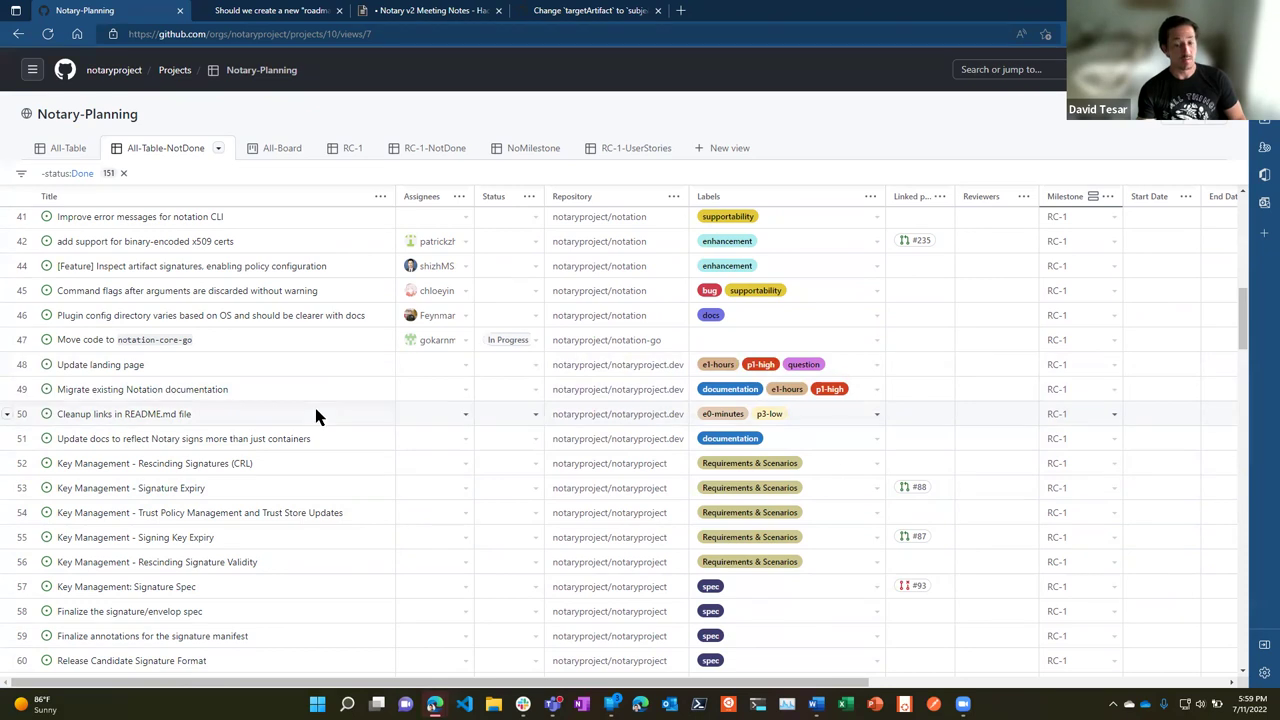
scroll(340, 414, "up", 2)
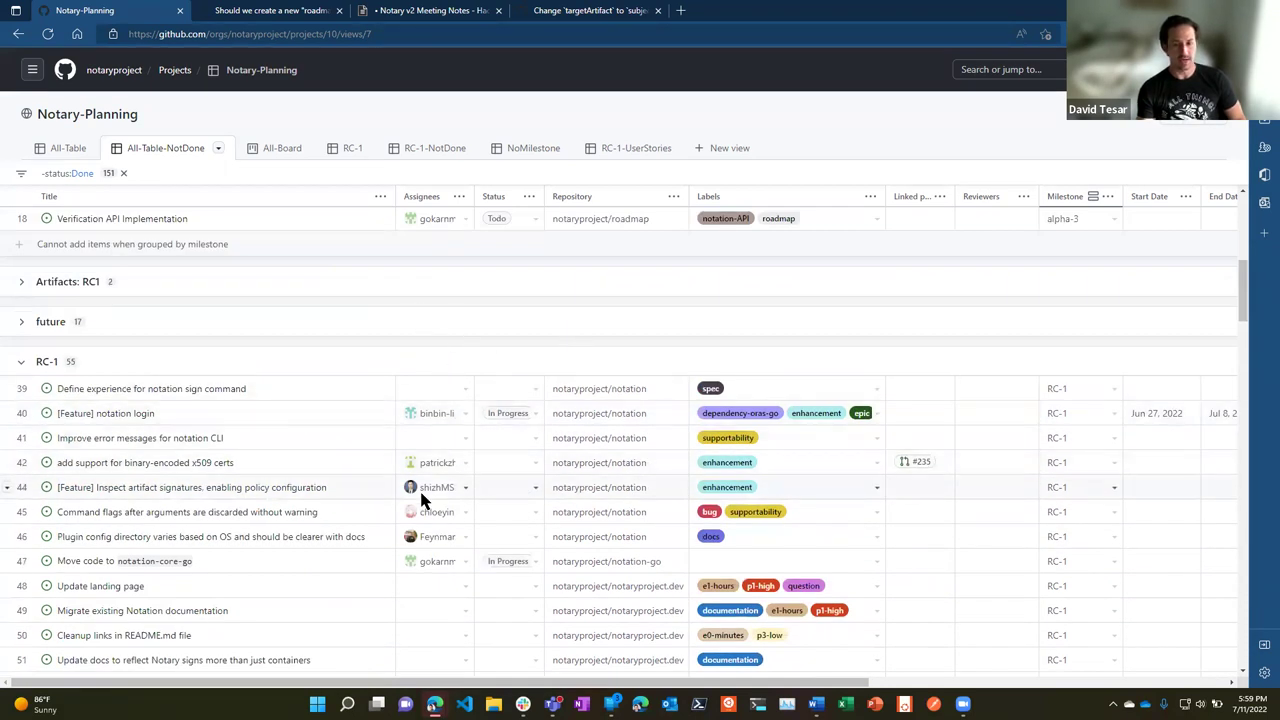
scroll(421, 490, "down", 1)
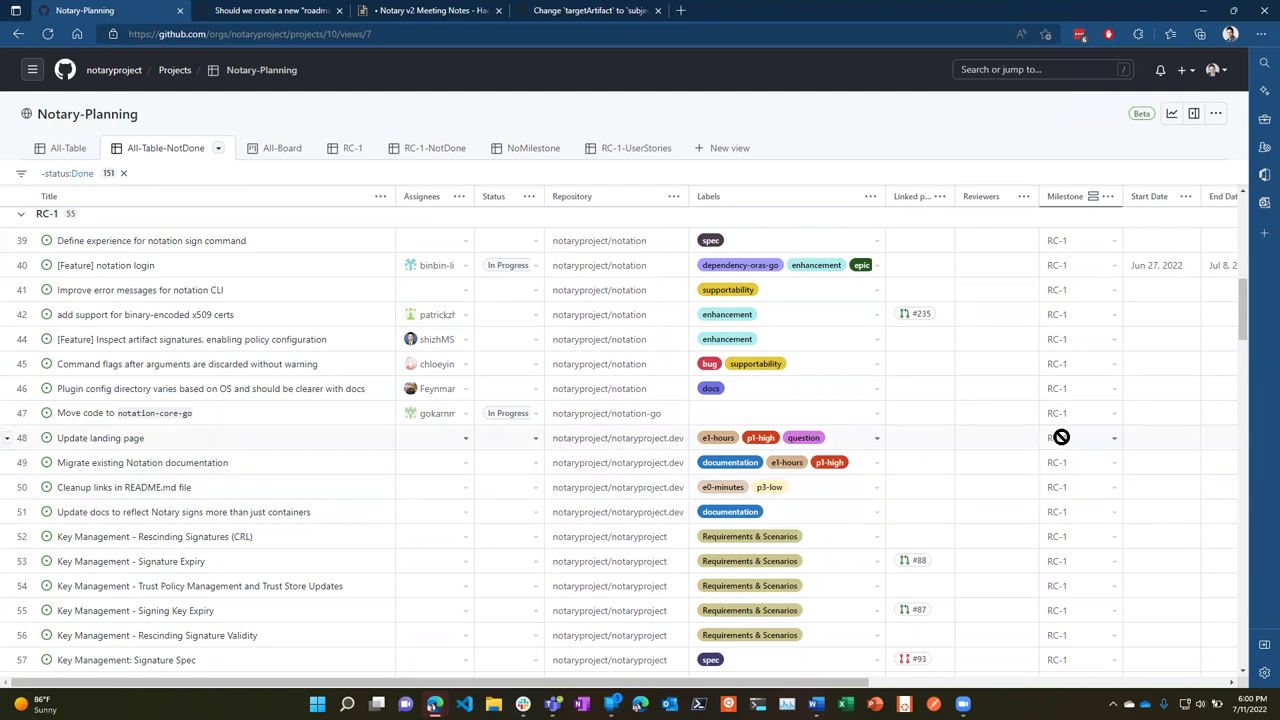
scroll(1061, 437, "up", 2)
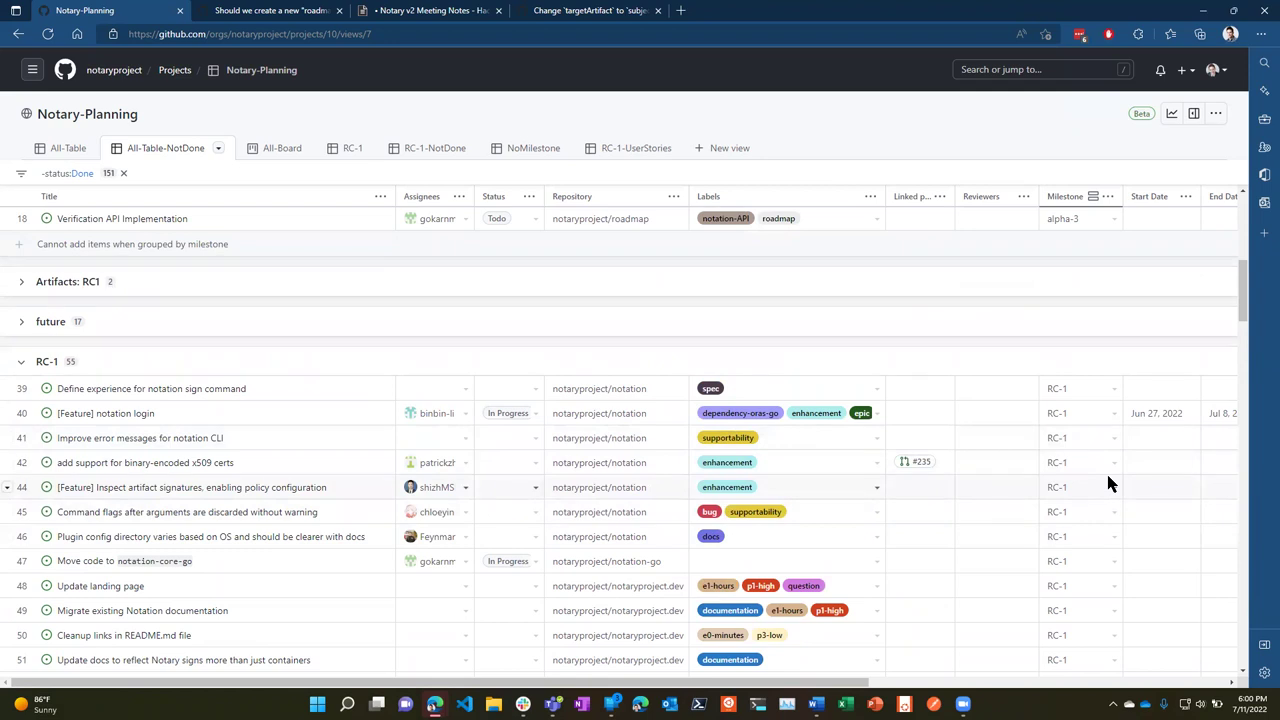
scroll(1108, 478, "up", 5)
scroll(1108, 484, "up", 3)
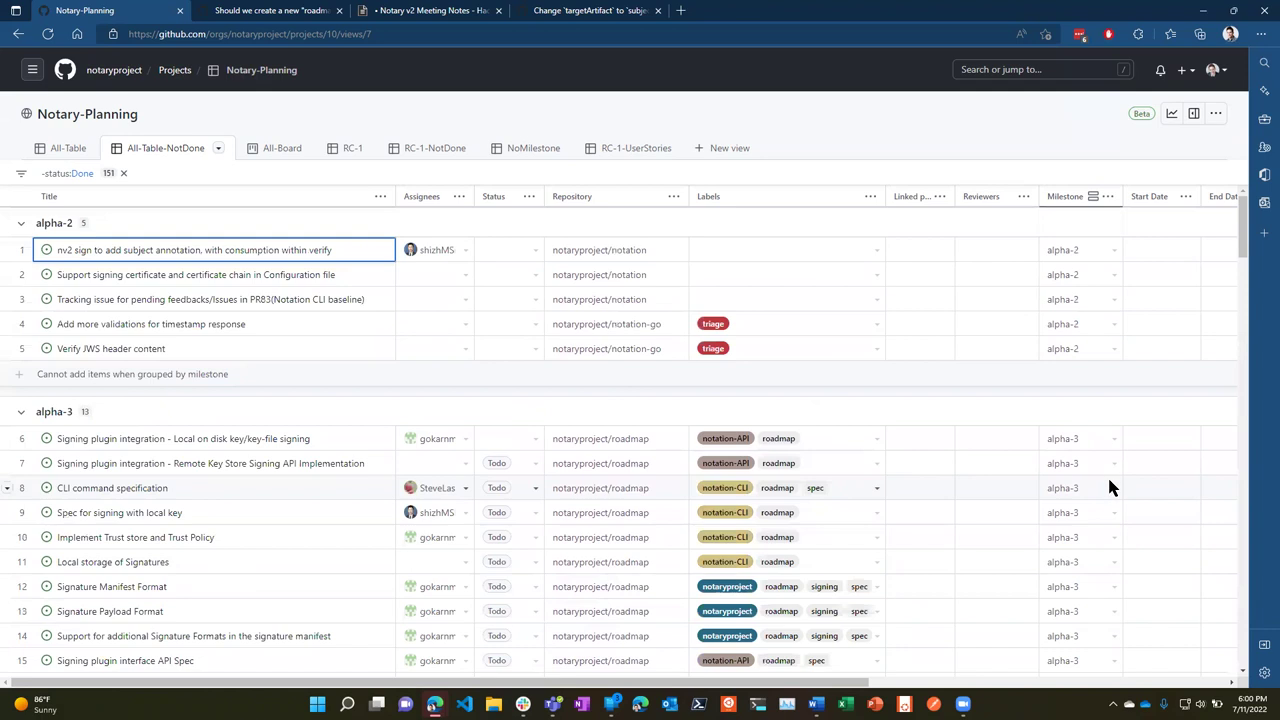
- Examine the RC-1 group's issues from the notation sign experience down through the key management and signature spec items
scroll(1109, 481, "down", 5)
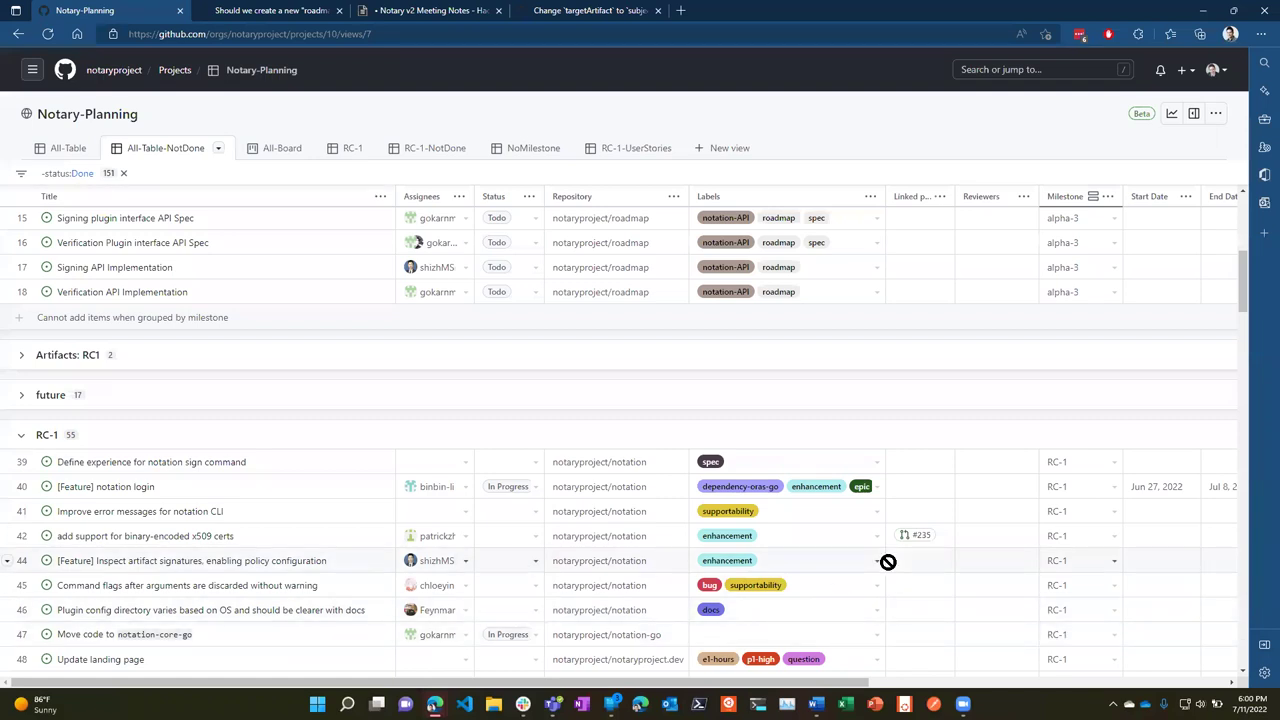
scroll(887, 562, "down", 1)
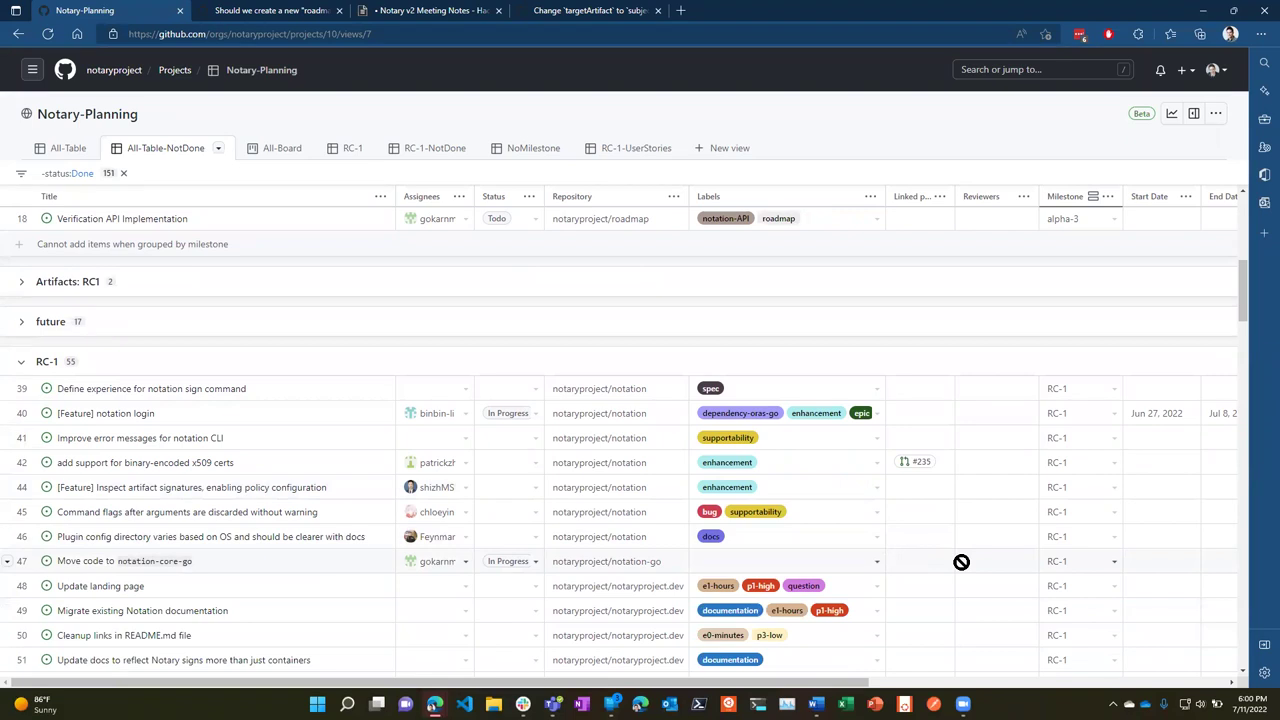
scroll(961, 562, "down", 1)
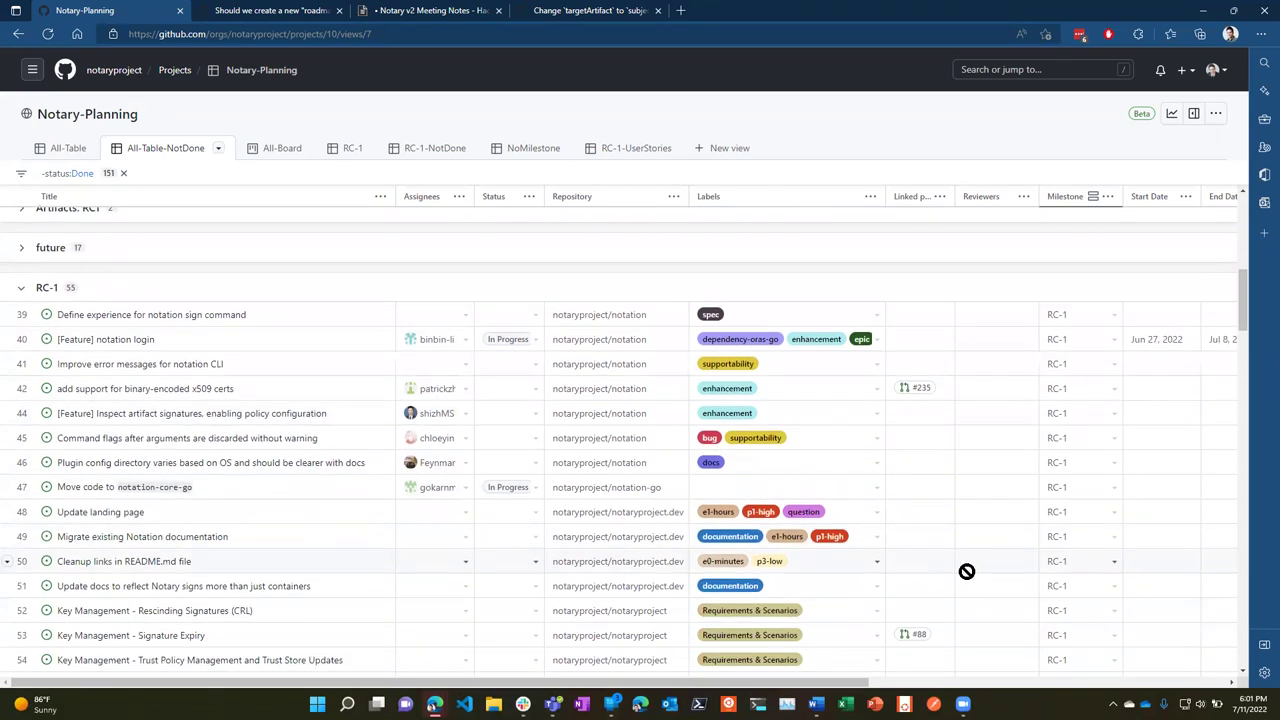
scroll(971, 591, "down", 1)
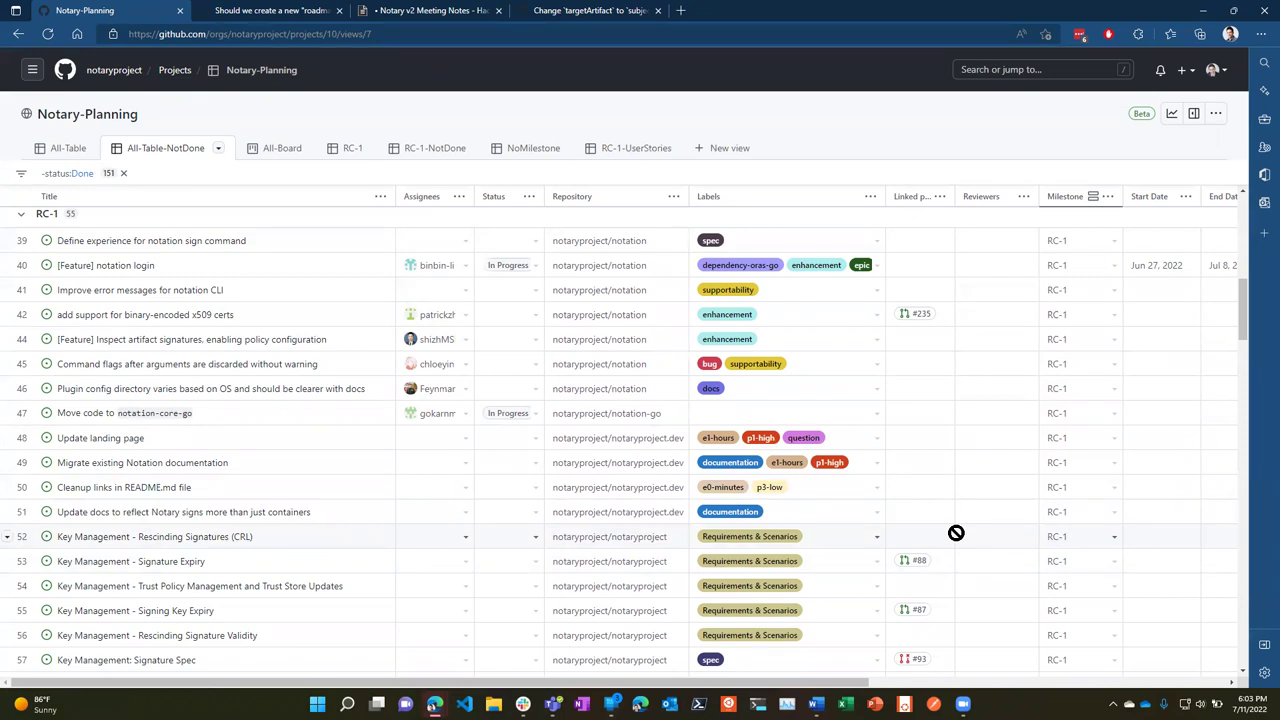
scroll(390, 516, "down", 1)
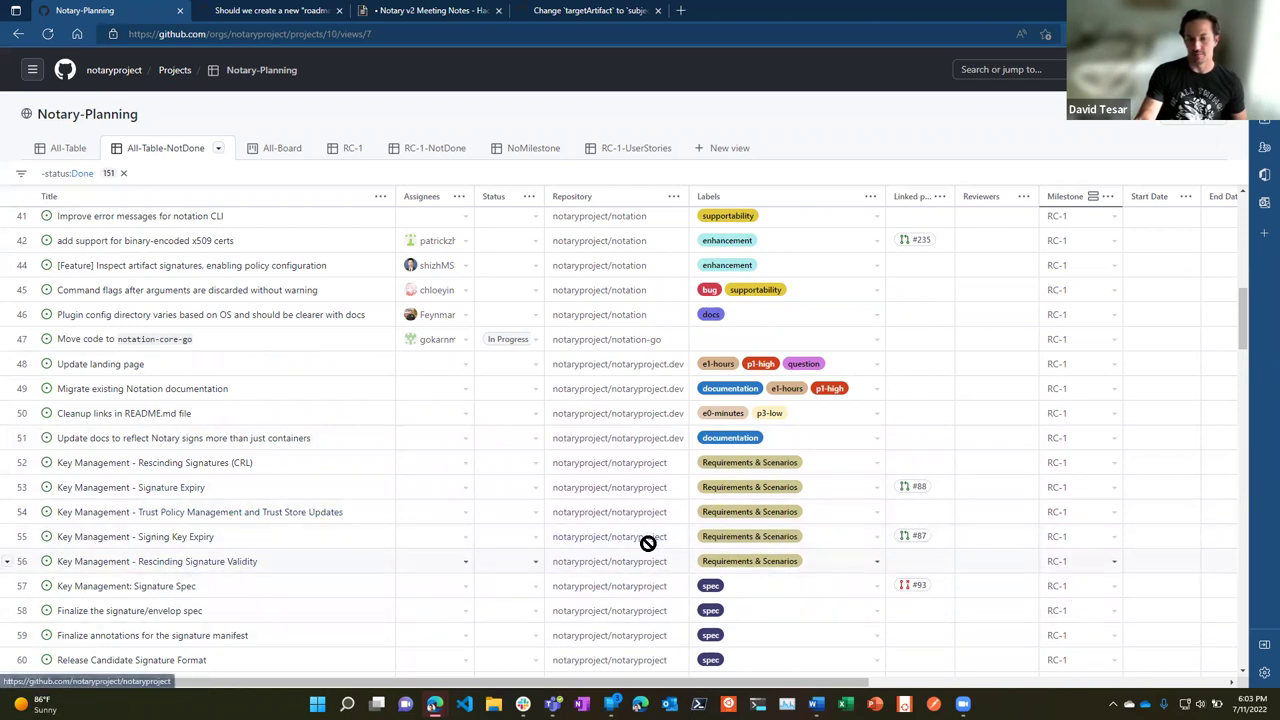
scroll(648, 543, "down", 3)
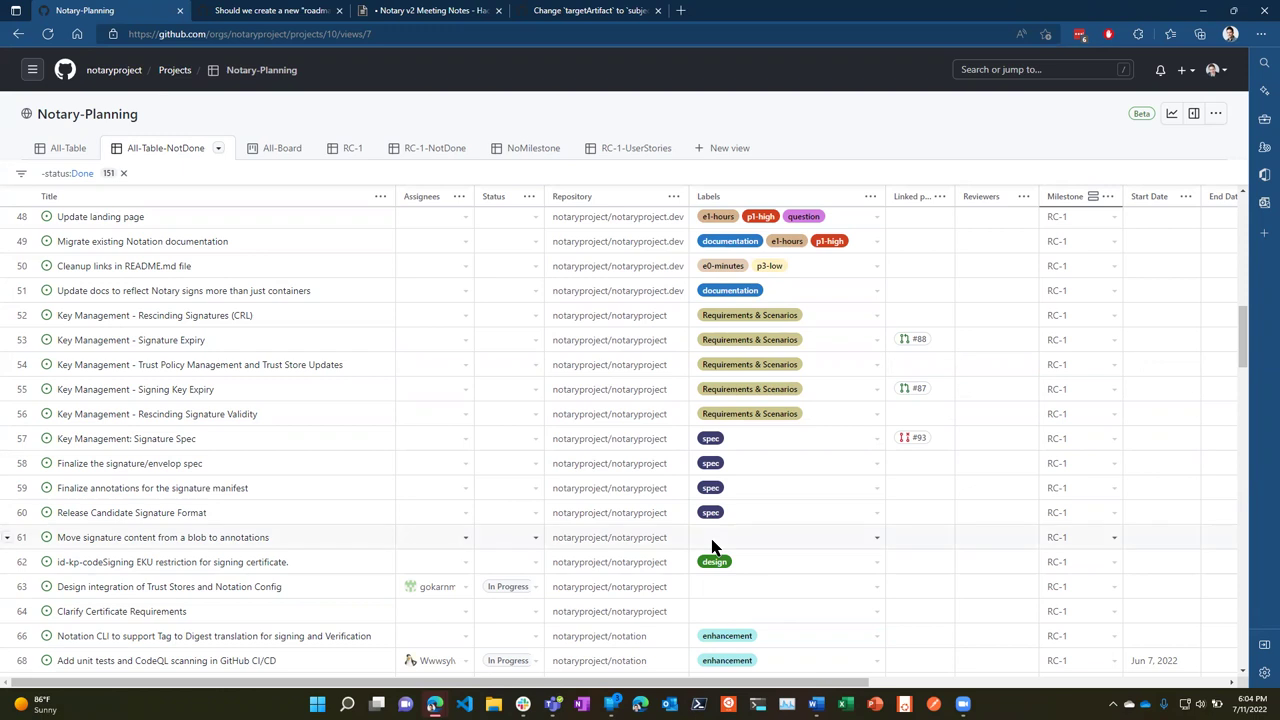
- Return to the start of the unfinished issues and examine the alpha-2 and alpha-3 milestone groups
scroll(712, 545, "up", 3)
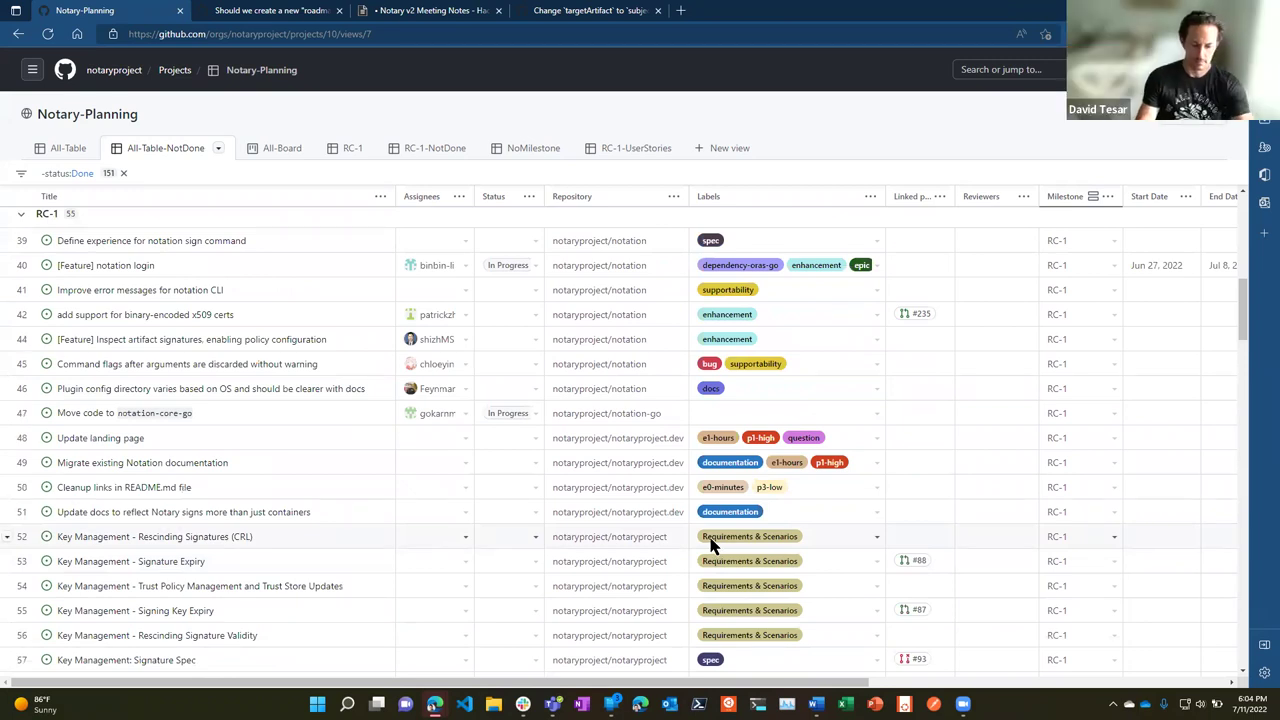
scroll(712, 545, "up", 2)
scroll(712, 545, "up", 5)
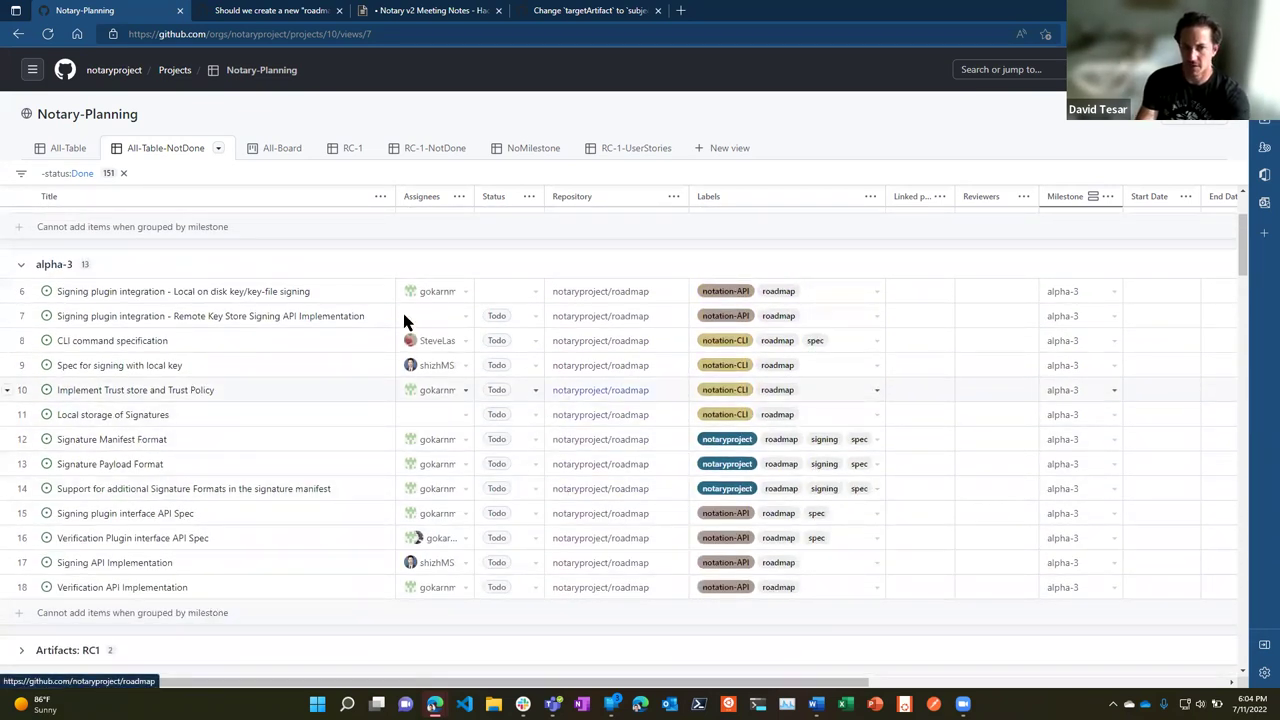
scroll(613, 422, "up", 3)
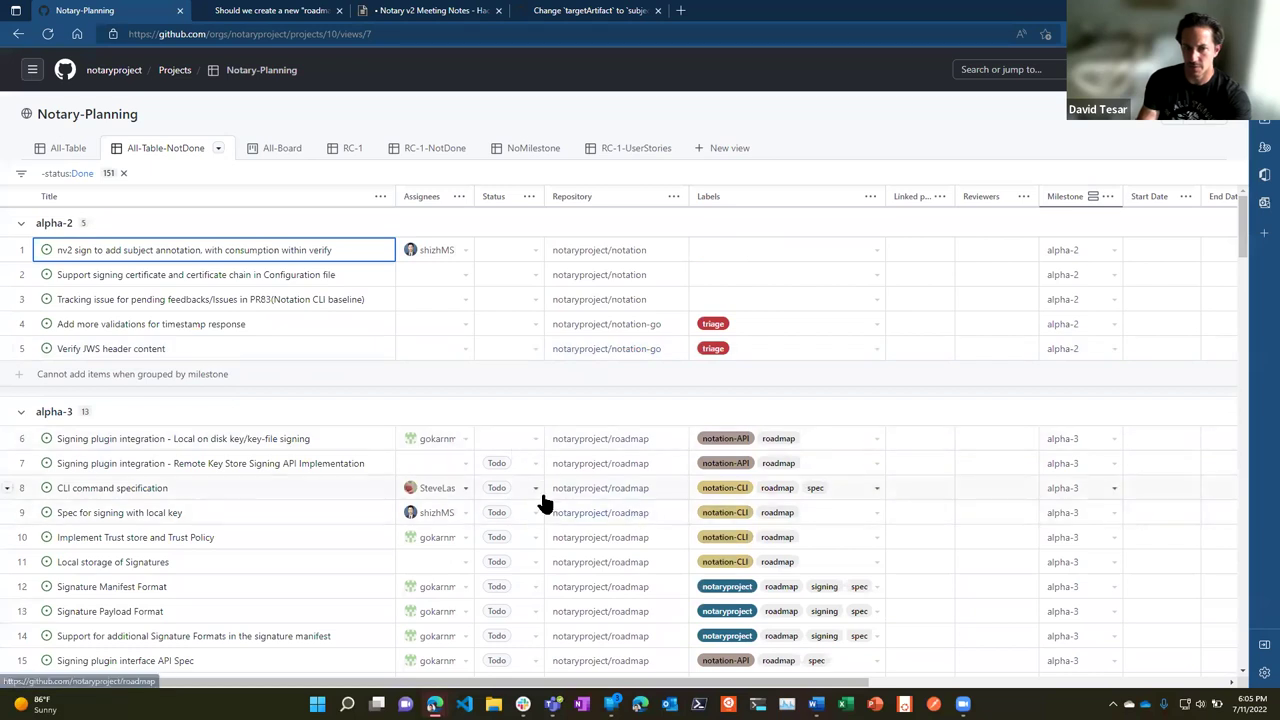
scroll(607, 522, "down", 1)
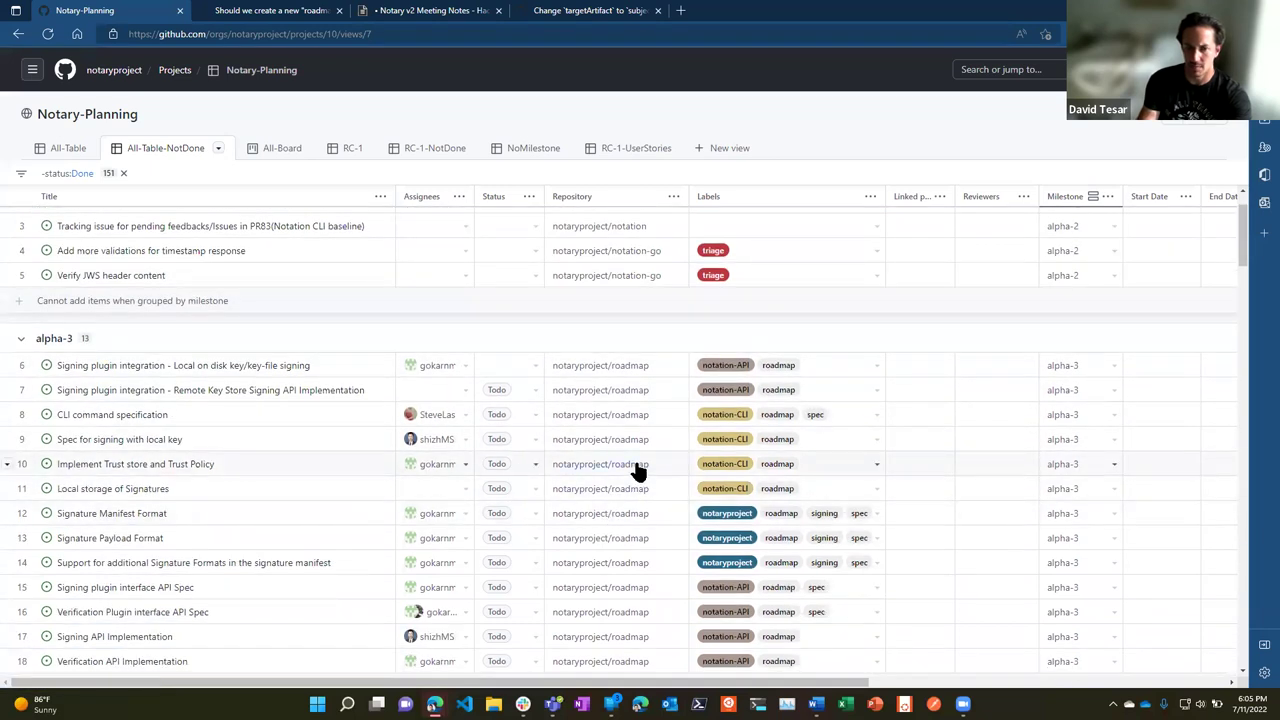
scroll(511, 322, "up", 1)
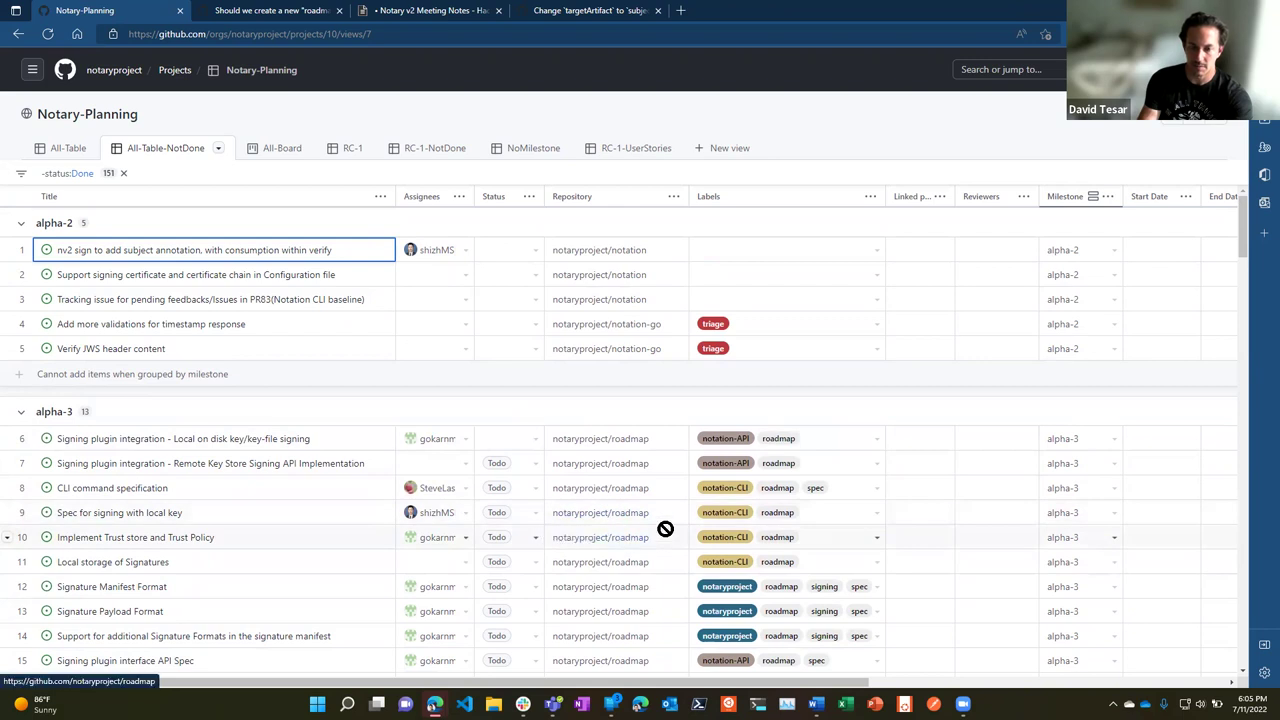
scroll(663, 528, "down", 1)
mouse_move(665, 528)
left_mouse_down()
mouse_move(637, 506)
mouse_move(660, 500)
mouse_move(650, 515)
left_mouse_up()
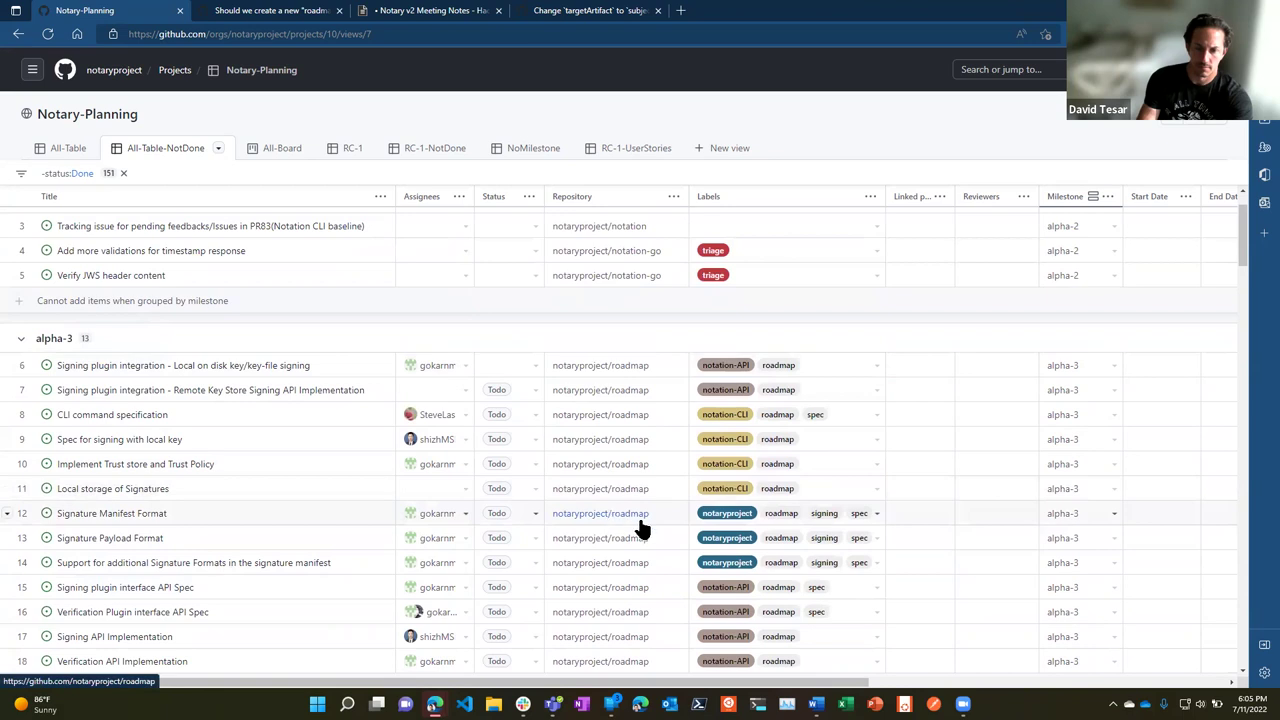
scroll(690, 502, "down", 1)
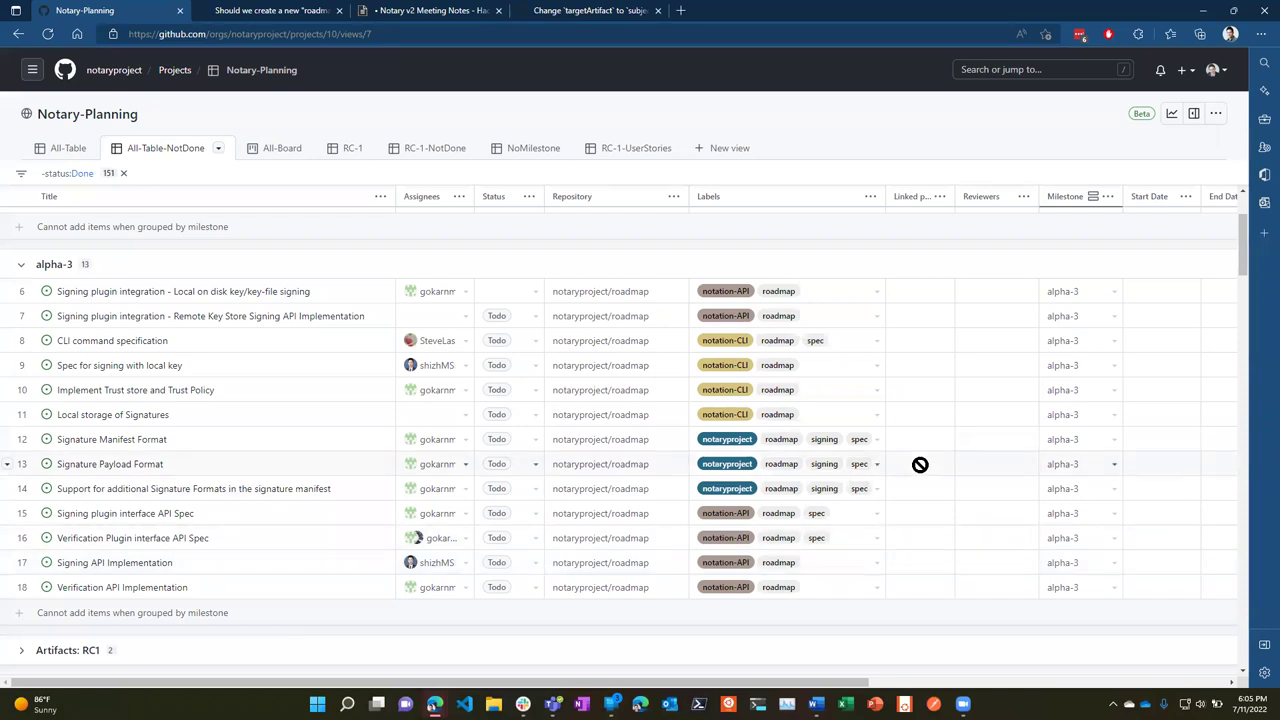
- Close the browser page about changing 'targetArtifact', keeping the Notary-Planning project open
left_click(657, 10)
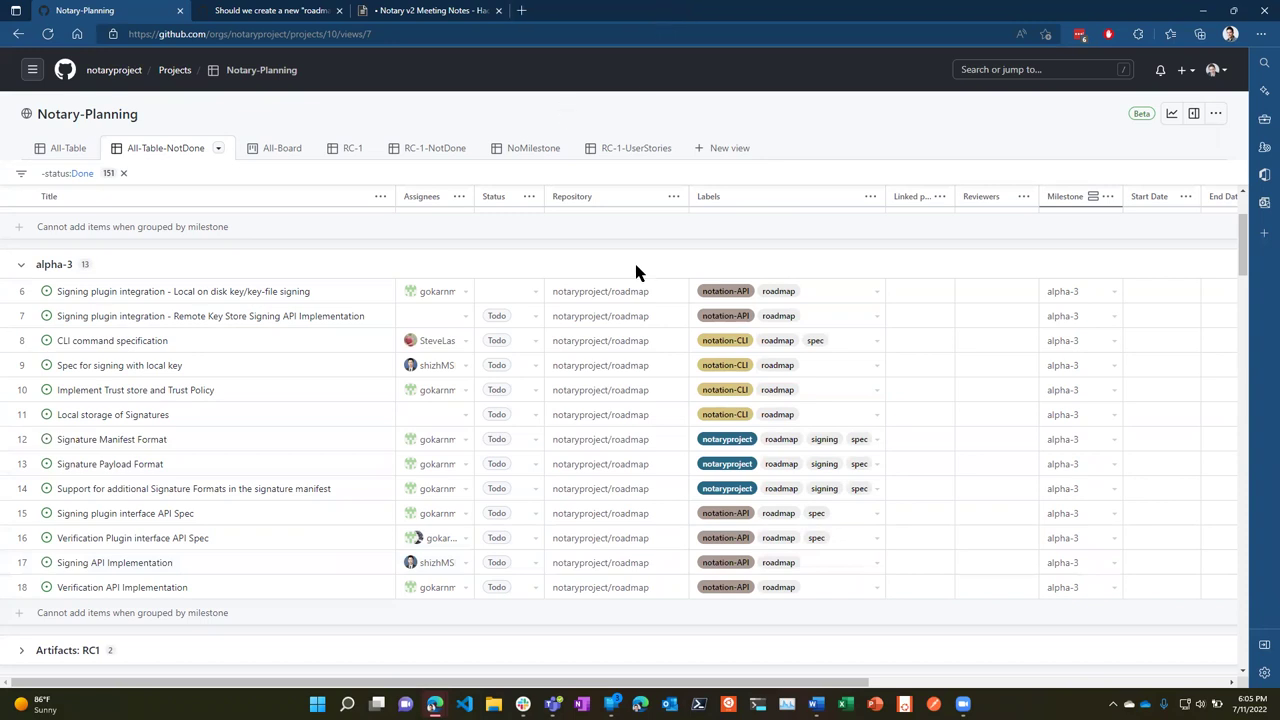